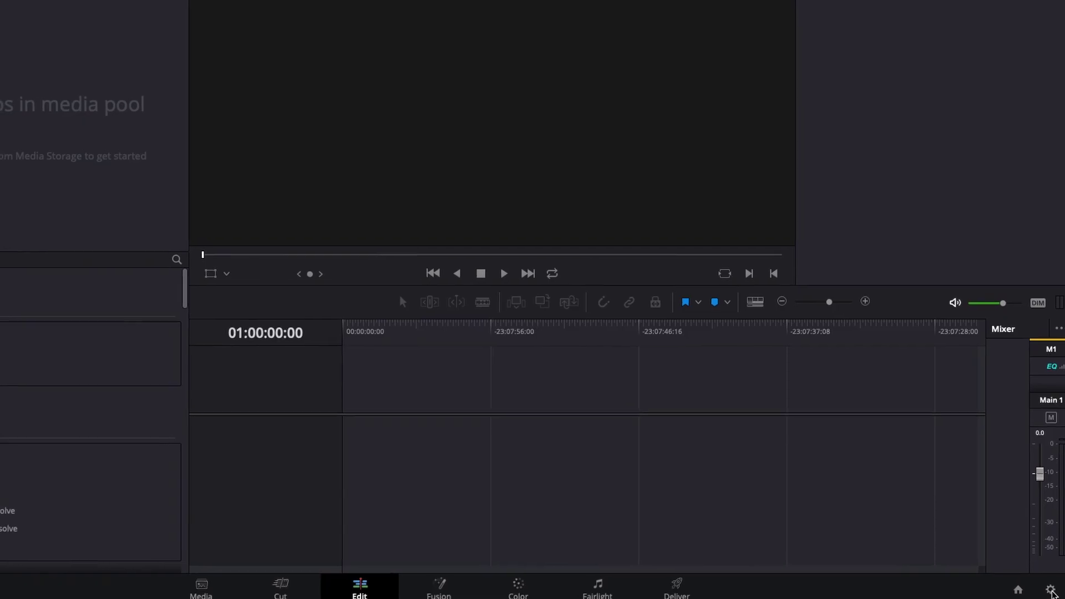
# Step: Set the Master Settings video monitoring format to HD 1080p 24 in Project Settings
pyautogui.click(1050, 590)
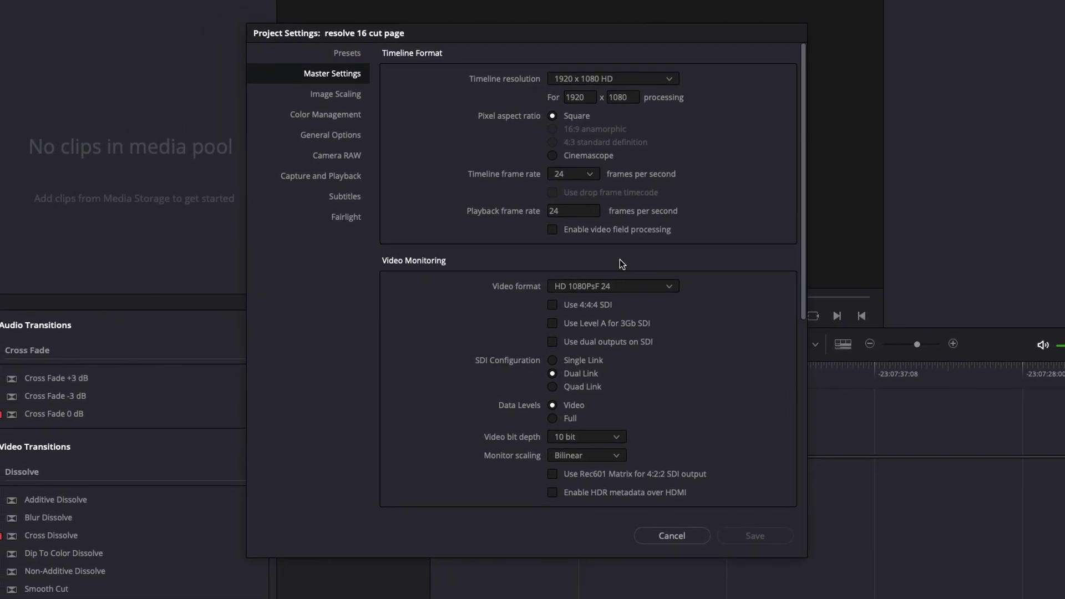
pyautogui.click(674, 289)
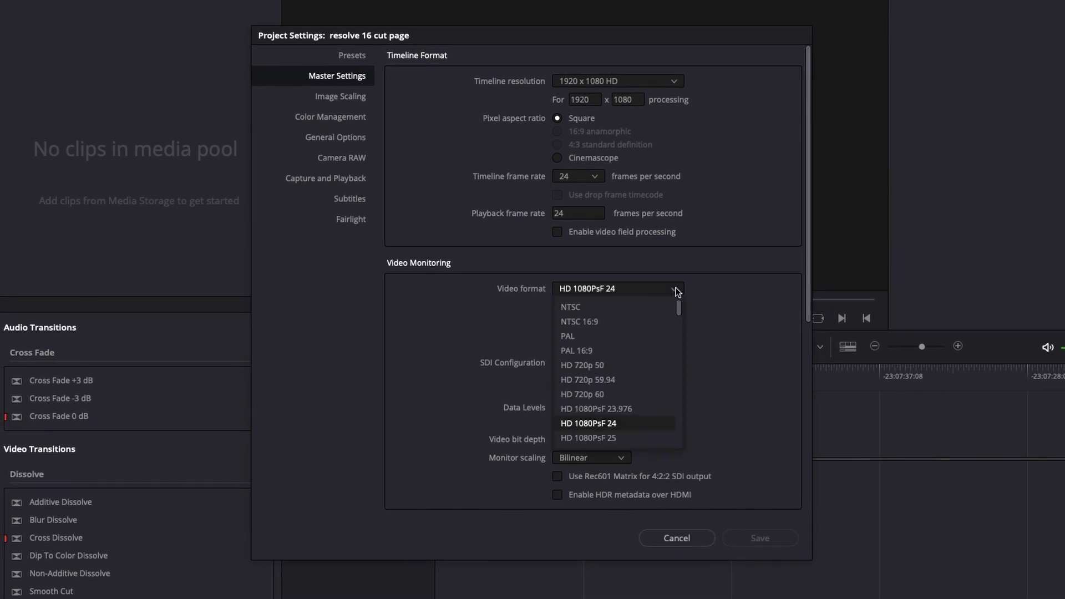
pyautogui.scroll(-3, 647, 394)
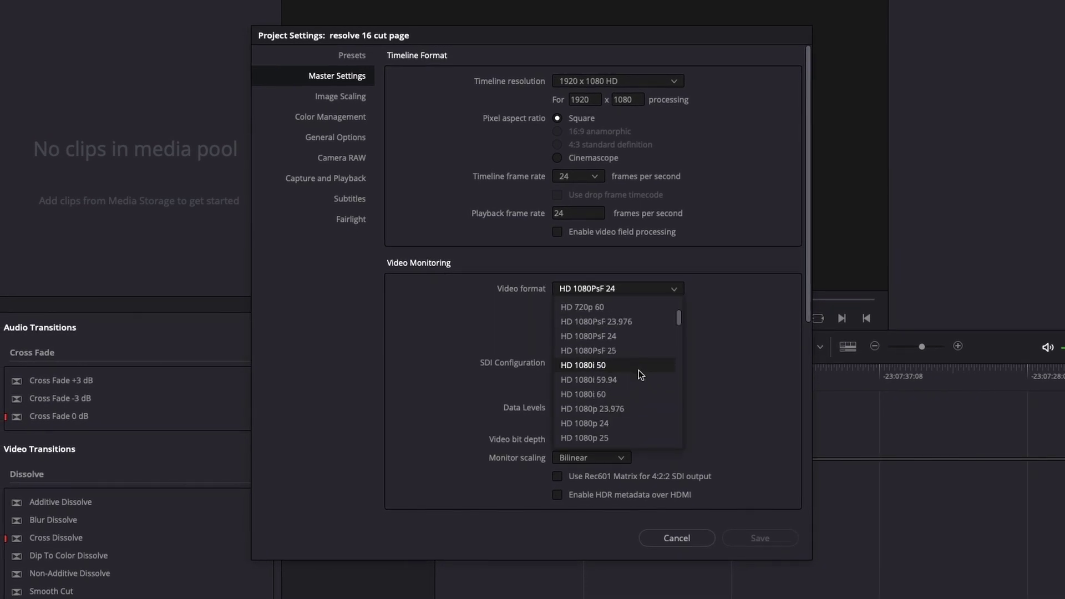
pyautogui.click(632, 379)
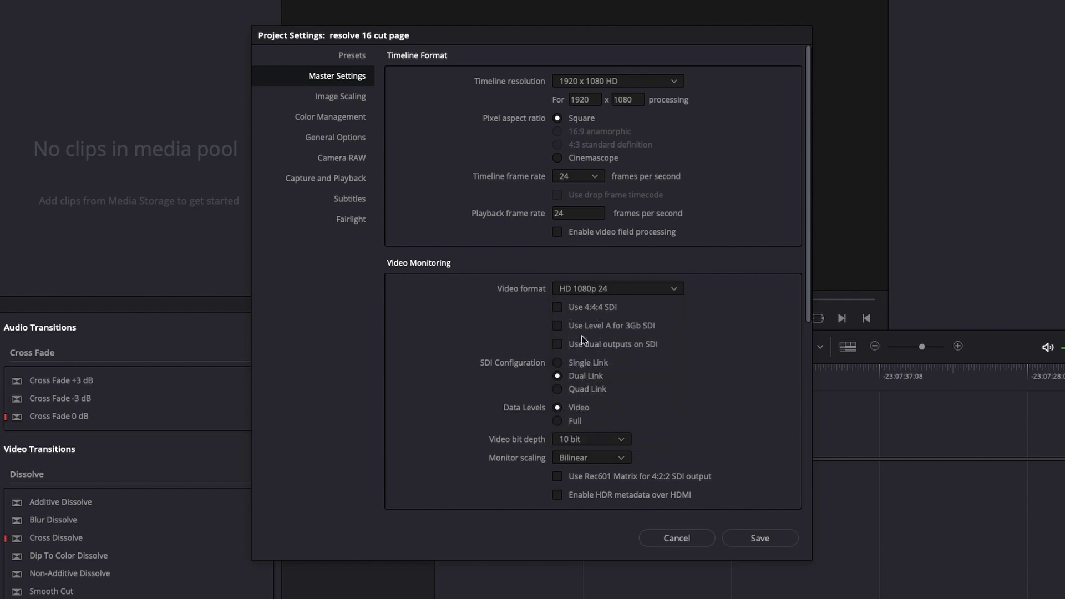
# Step: Review the Image Scaling, Color Management, General Options, Camera RAW and Capture and Playback settings
pyautogui.click(353, 95)
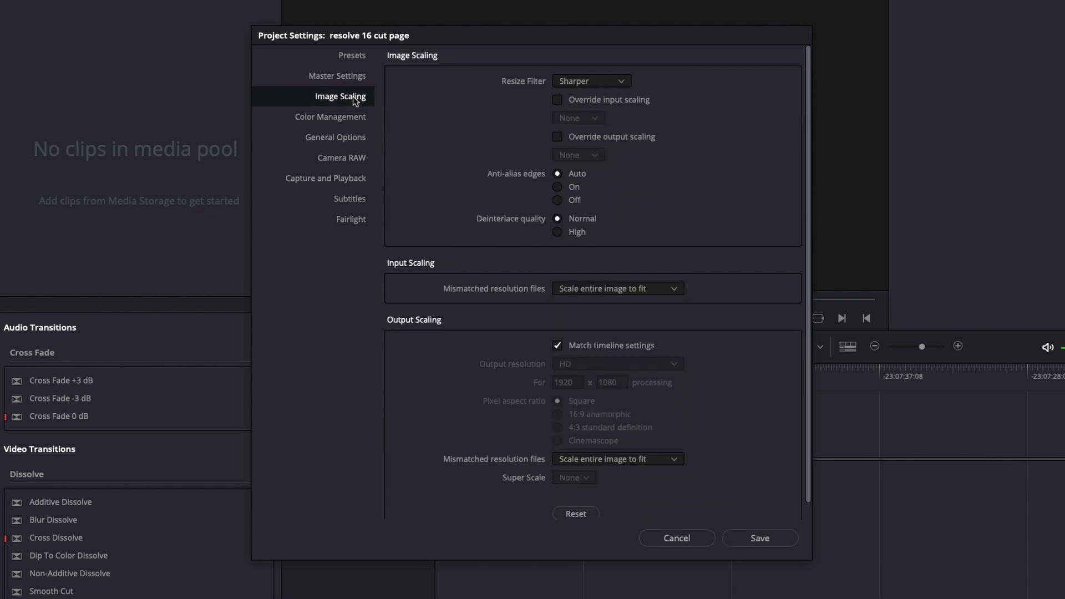
pyautogui.scroll(-1, 480, 191)
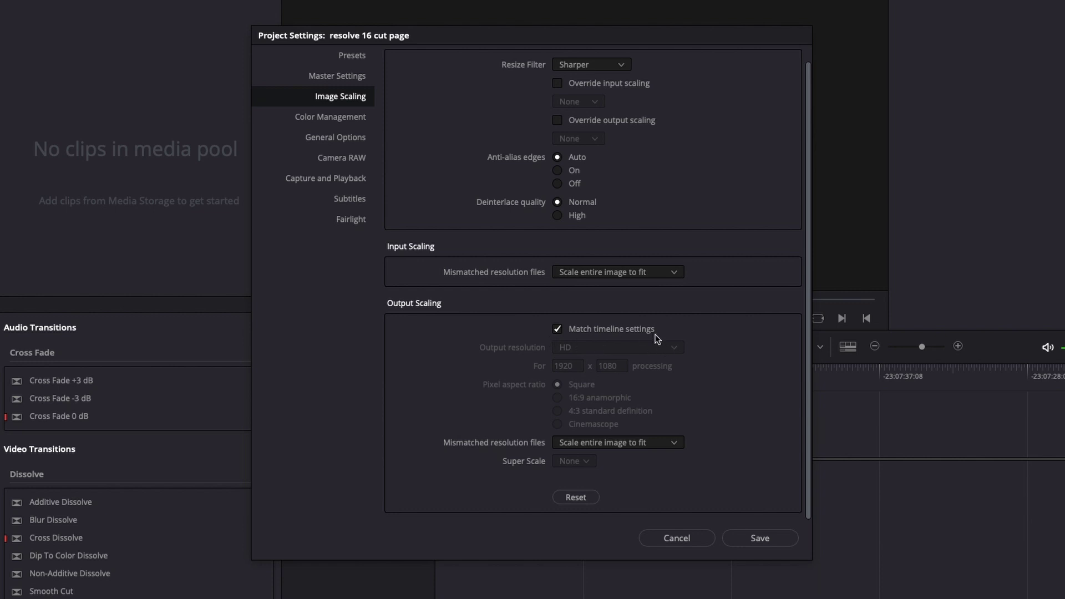
pyautogui.click(353, 117)
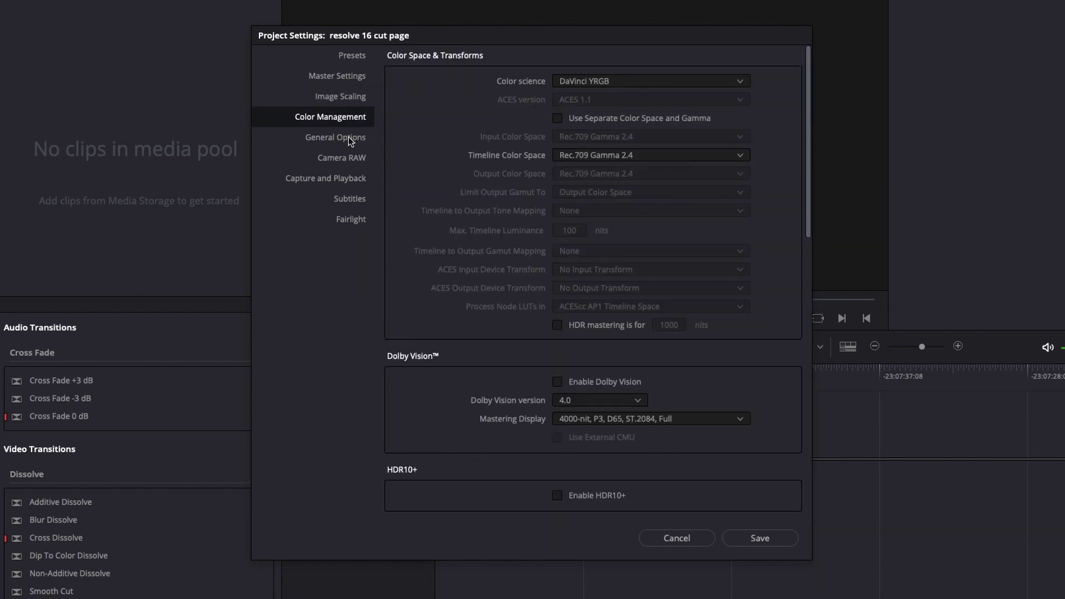
pyautogui.click(350, 138)
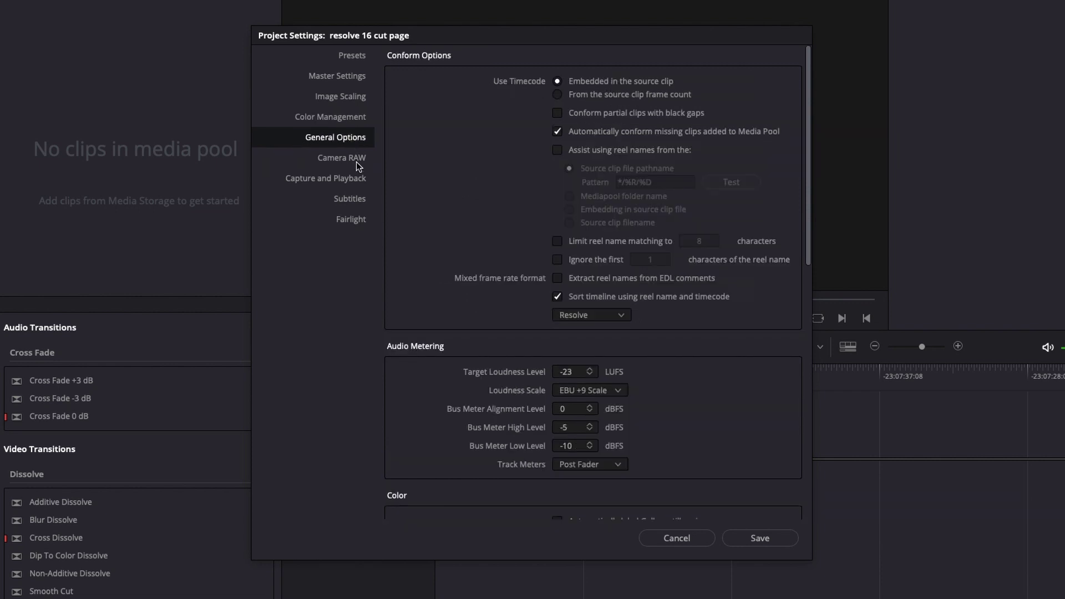
pyautogui.click(355, 162)
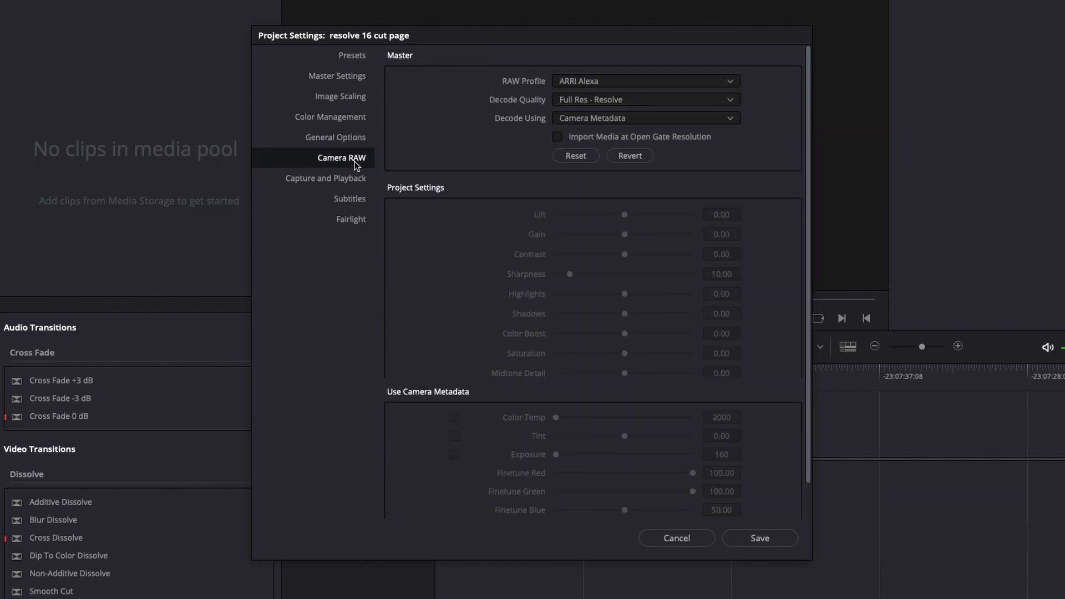
pyautogui.click(358, 184)
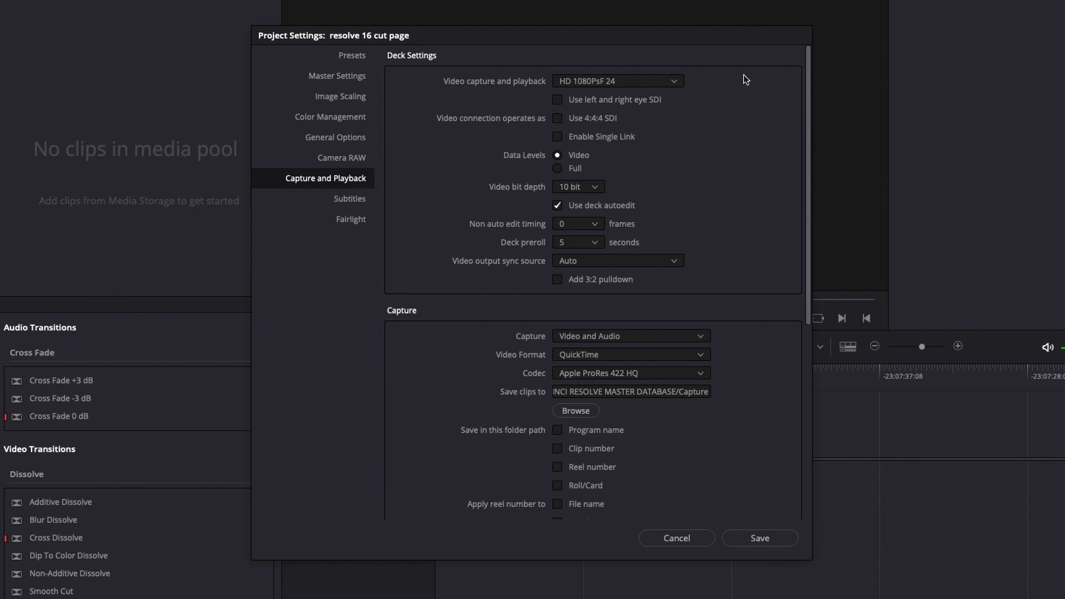
# Step: Choose HD 1080p 24 for video capture and playback, then view the Fairlight audio settings
pyautogui.click(674, 84)
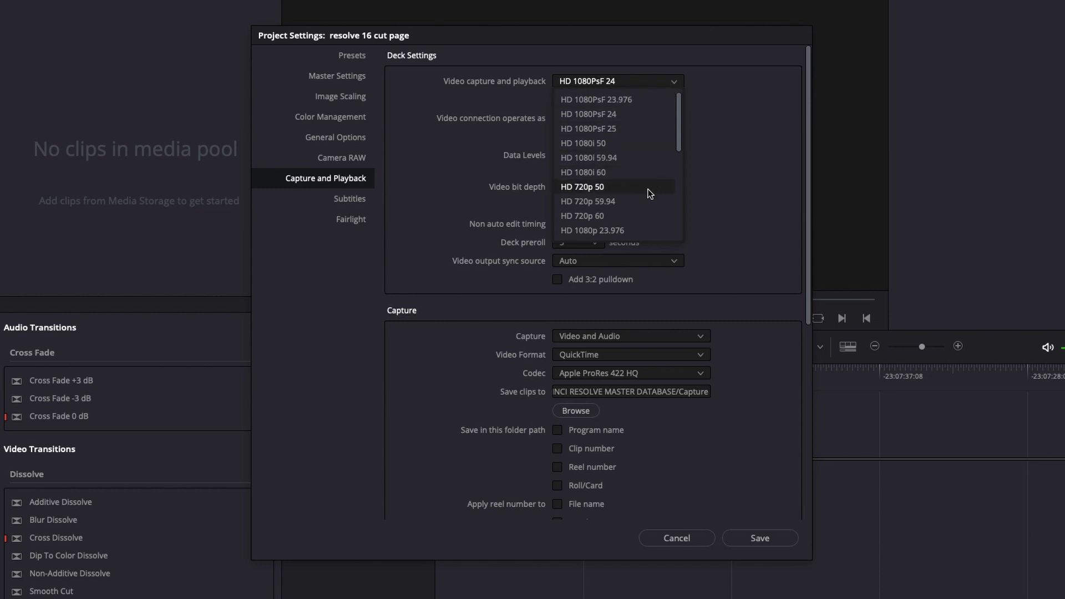
pyautogui.scroll(-3, 646, 195)
pyautogui.click(636, 159)
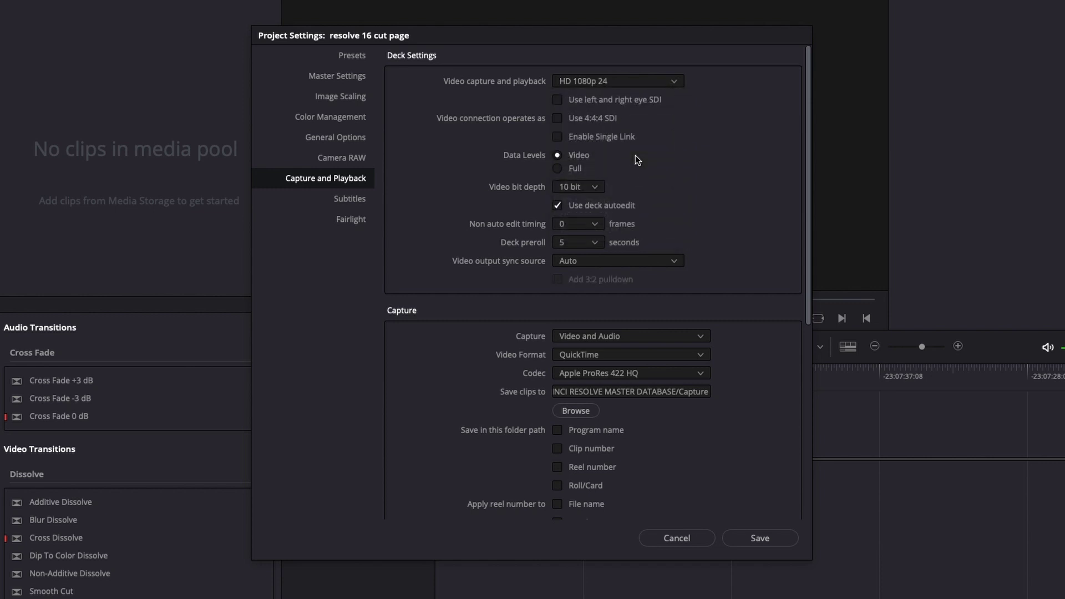
pyautogui.scroll(-1, 720, 220)
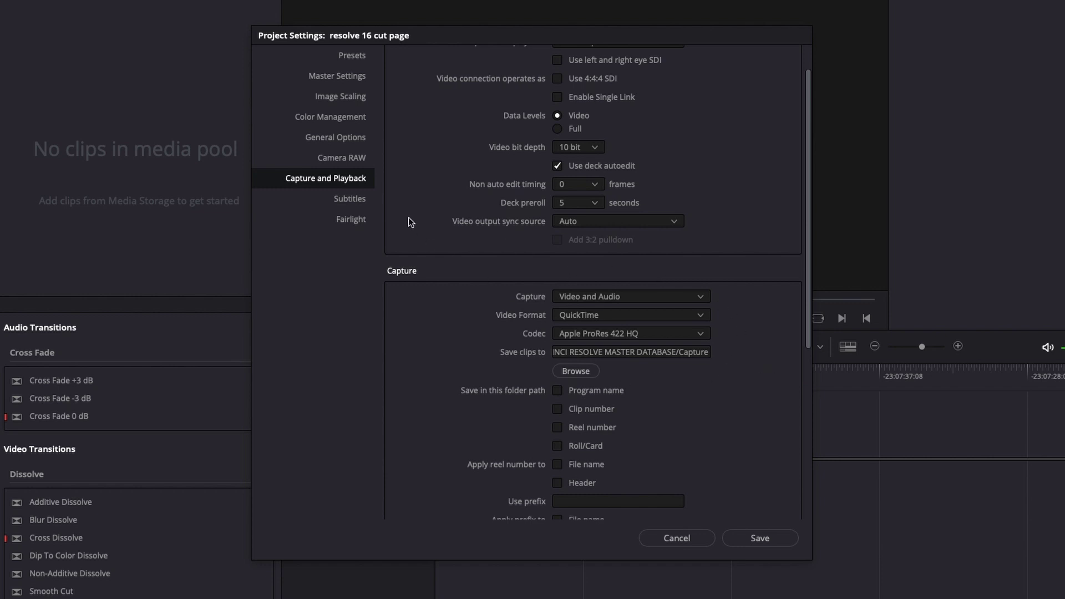
pyautogui.click(358, 220)
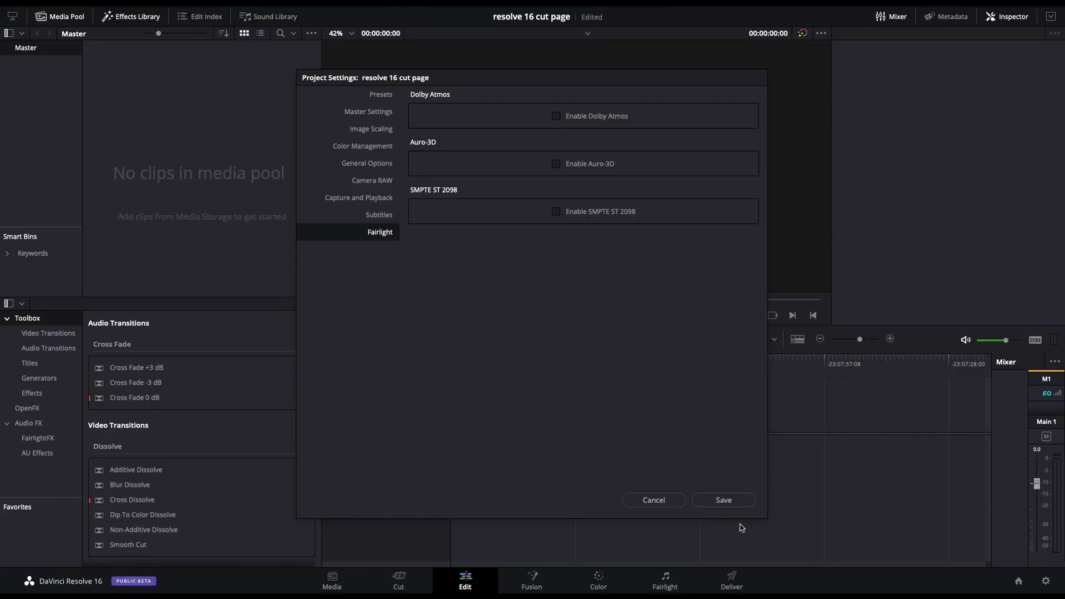
# Step: Save the project settings, stop playback on the Cut page, and show the clip transform tools
pyautogui.click(725, 501)
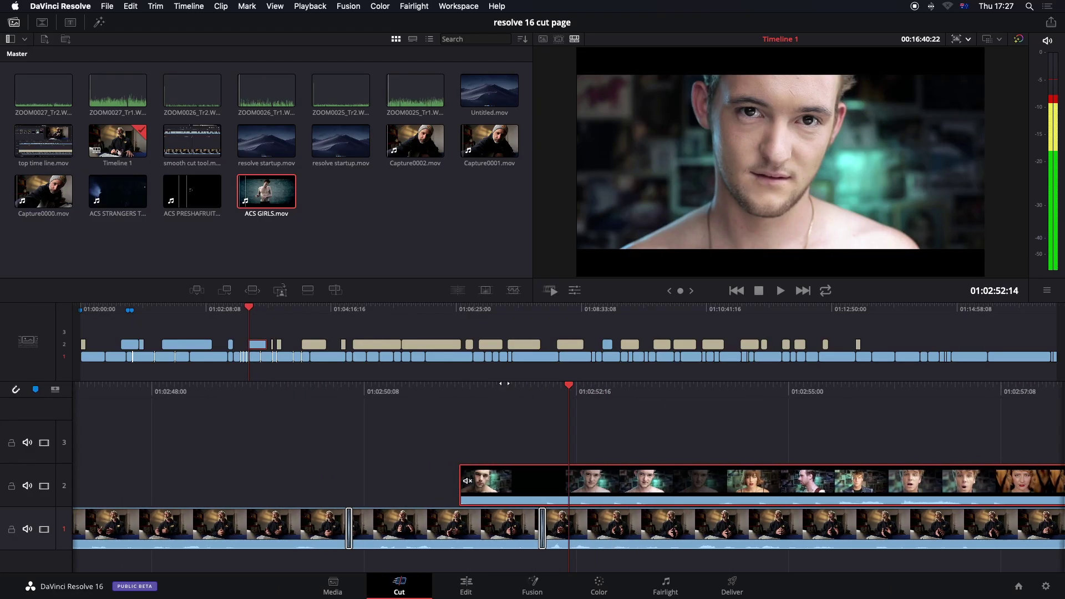
pyautogui.press('space')
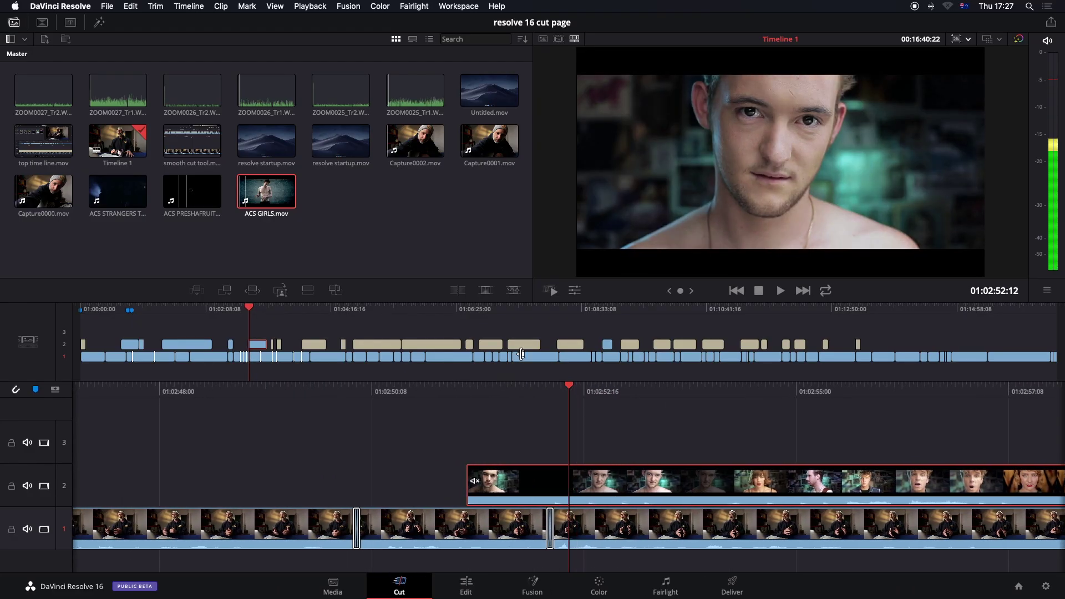
pyautogui.click(574, 290)
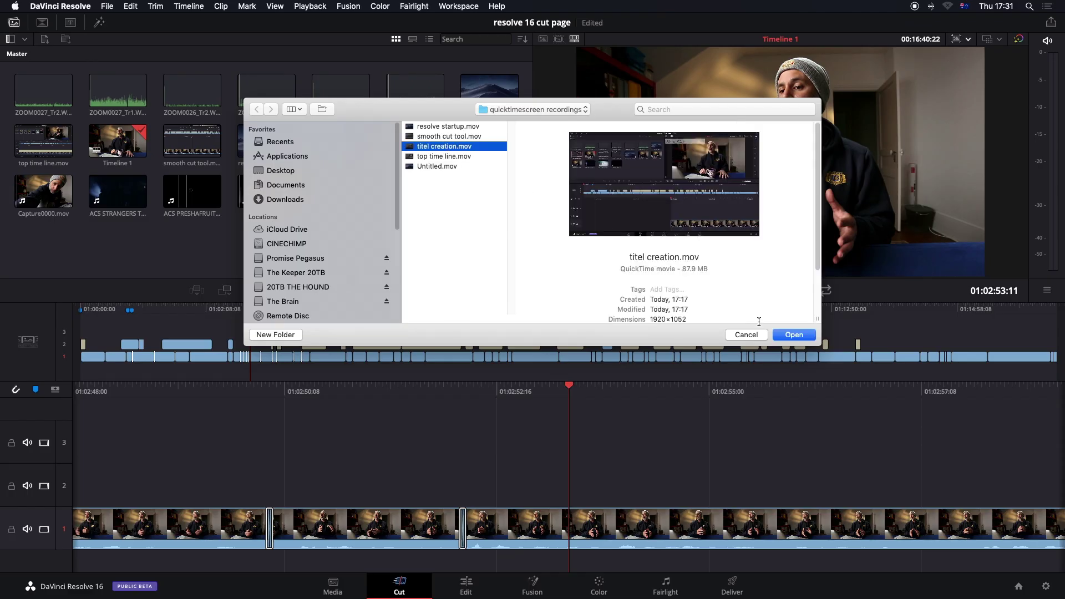
# Step: Import titel creation.mov into the media pool and cancel the interface settings without saving
pyautogui.click(788, 336)
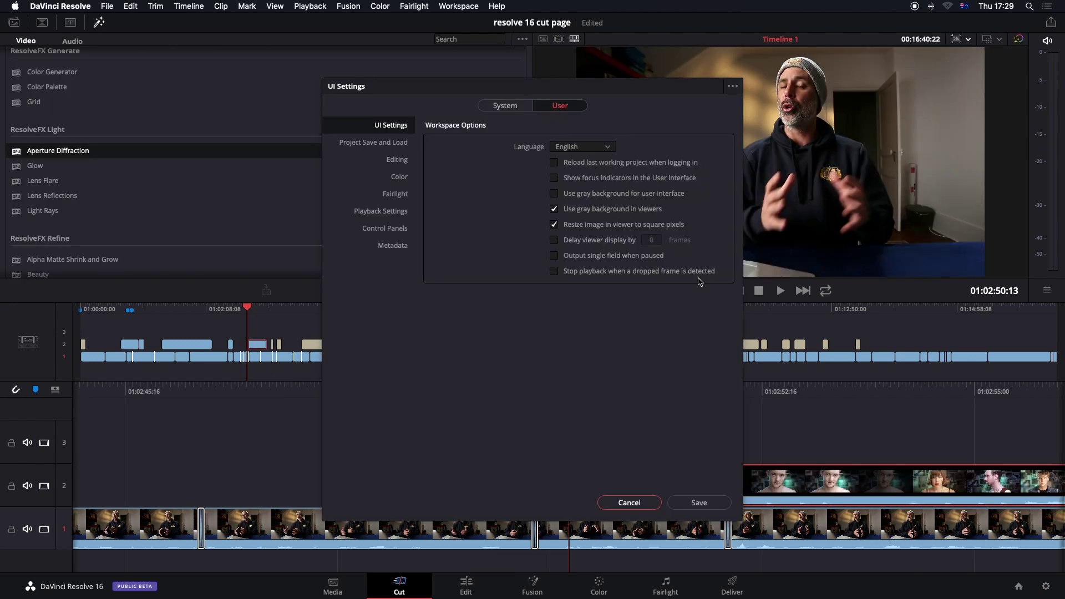
pyautogui.click(648, 506)
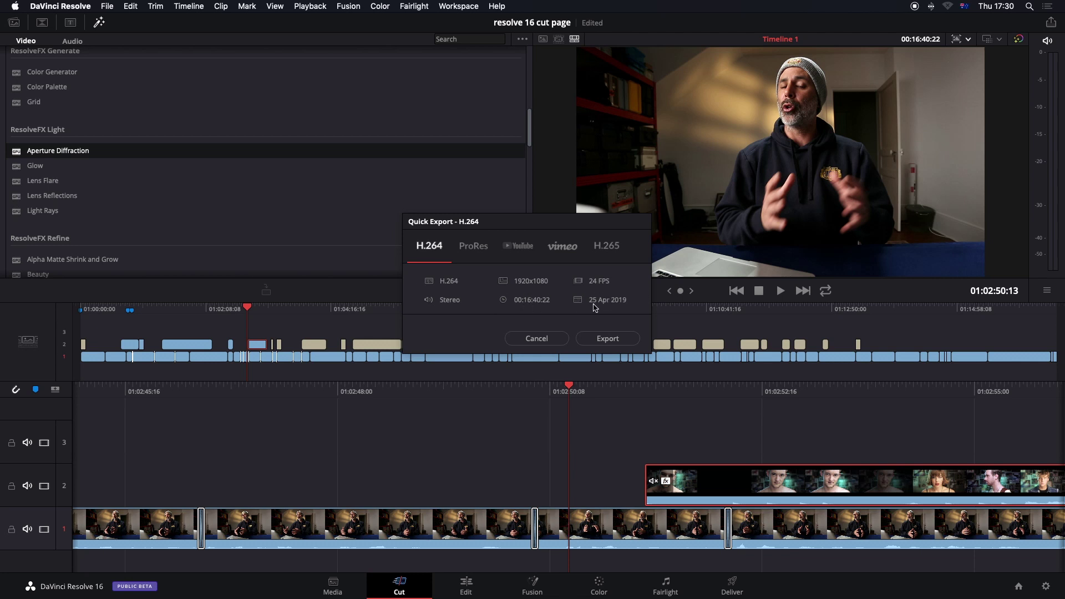
pyautogui.click(969, 40)
# Step: Set the timeline resolution to Ultra HD, then toggle the Media Pool, Transitions and Titles panels
pyautogui.click(985, 56)
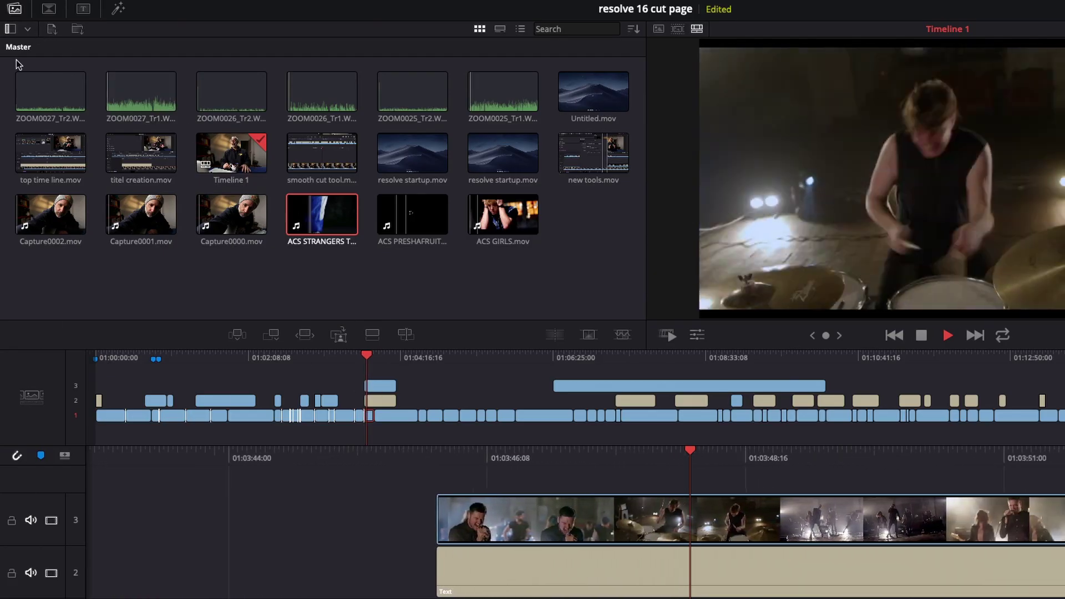
pyautogui.click(14, 10)
pyautogui.click(14, 11)
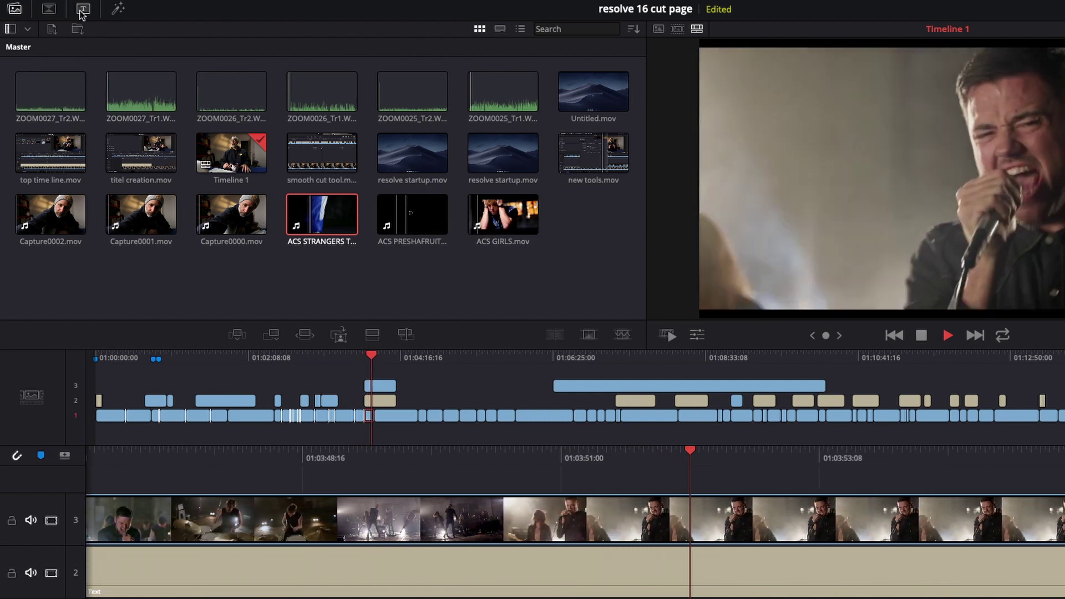
pyautogui.click(49, 9)
pyautogui.click(82, 10)
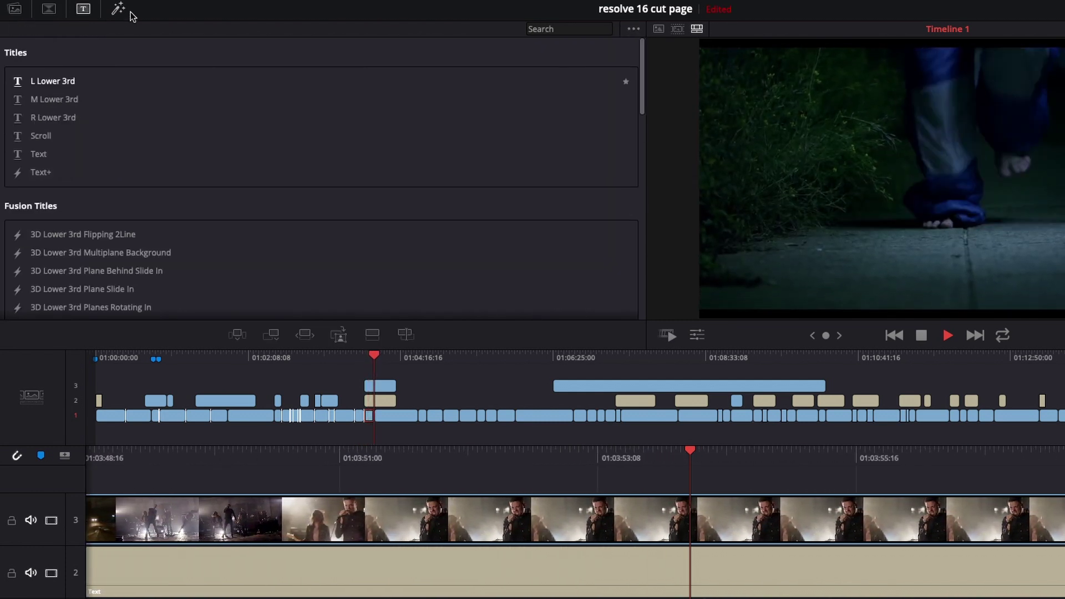
pyautogui.click(14, 9)
# Step: Compare the Source Tape, Source Clip and Timeline viewer modes, finishing on Timeline
pyautogui.click(677, 29)
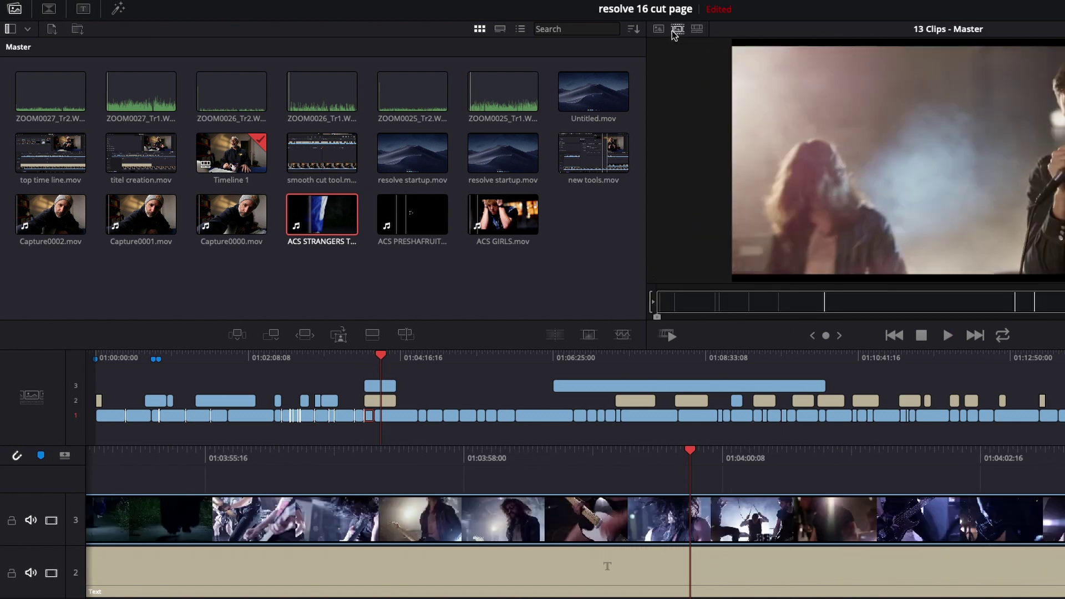
pyautogui.click(659, 29)
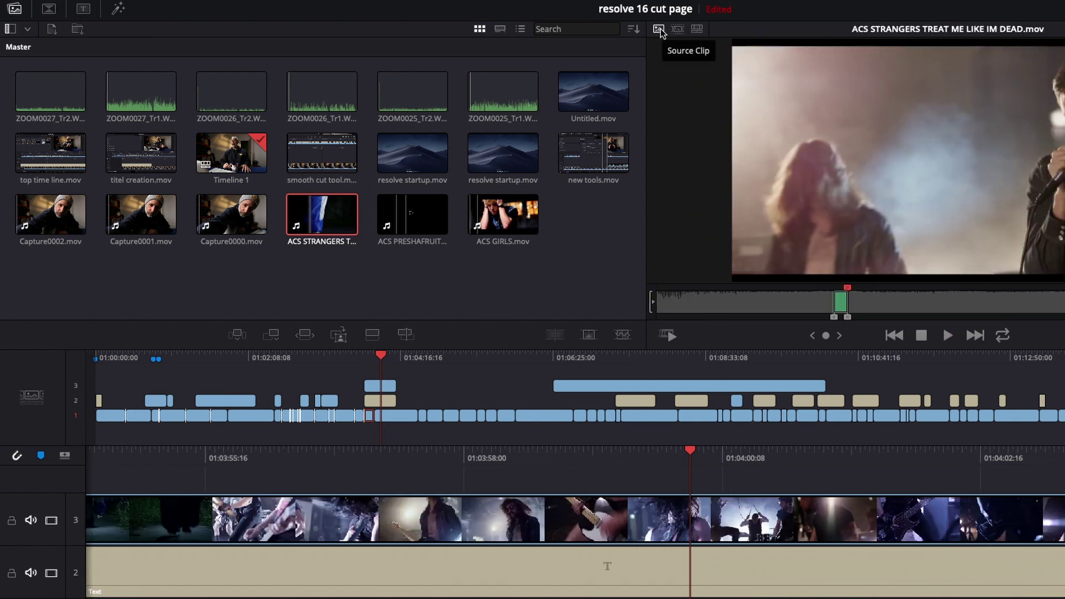
pyautogui.click(677, 31)
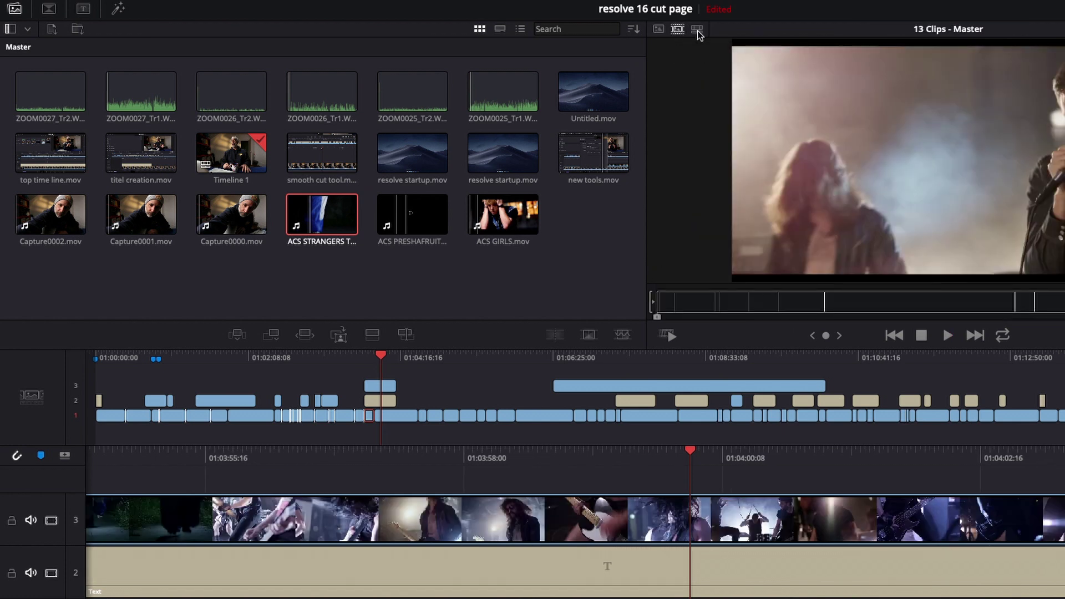
pyautogui.click(697, 29)
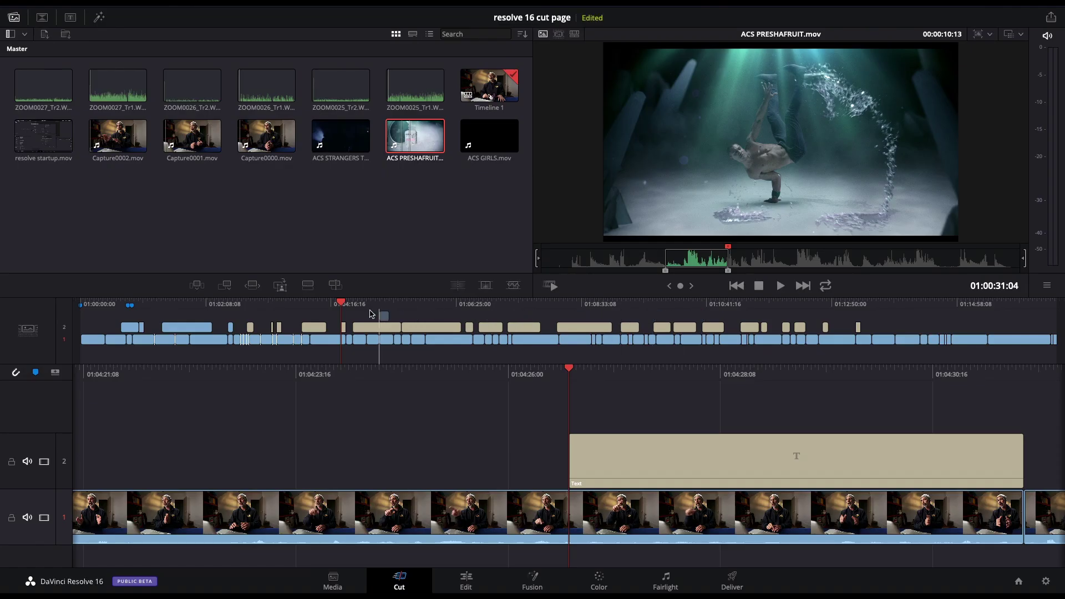
# Step: Drop the dance clip onto a new video track 3, scrub to about 01:08:06, and select it
pyautogui.moveTo(341, 314); pyautogui.dragTo(343, 315)
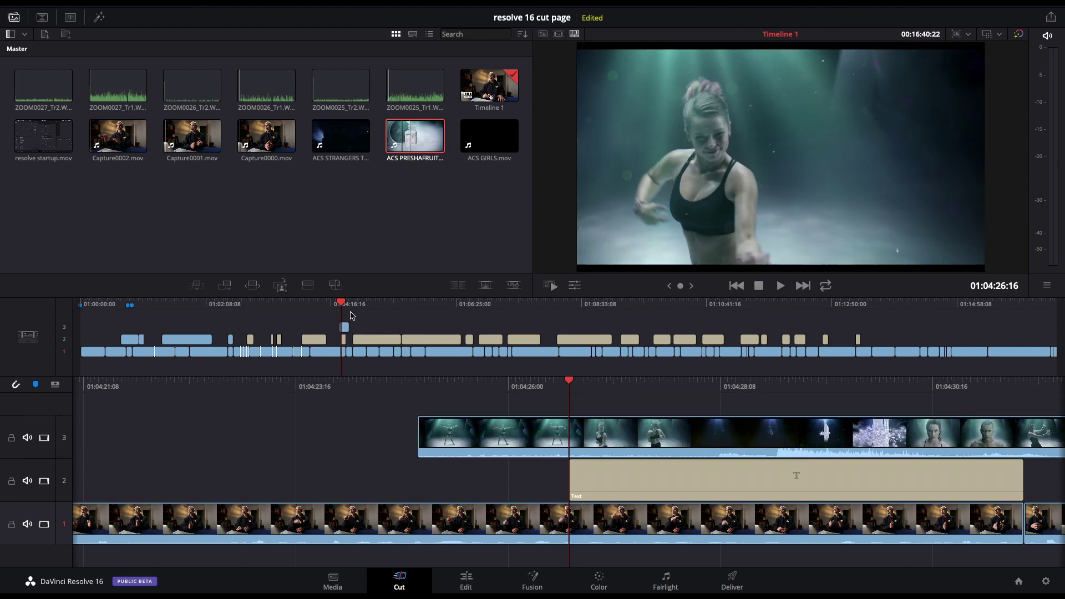
pyautogui.moveTo(591, 379); pyautogui.dragTo(12, 358)
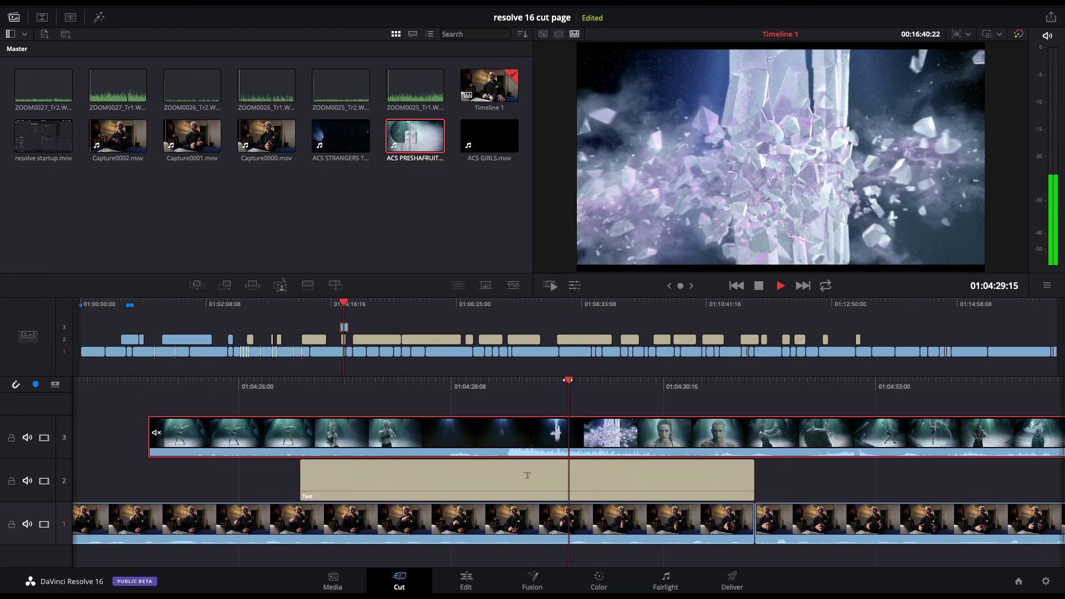
pyautogui.click(534, 368)
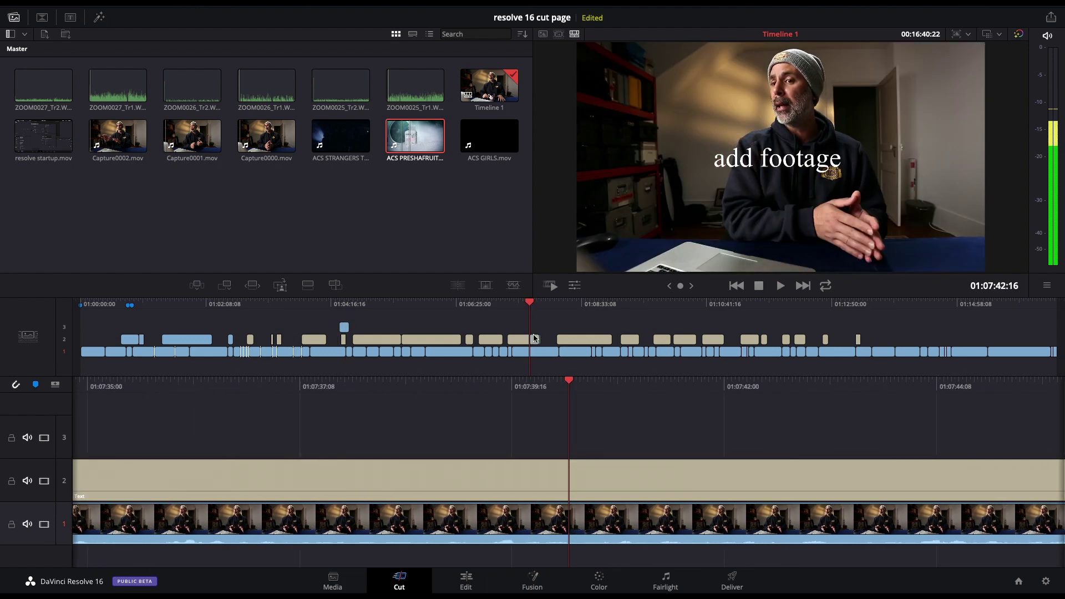
pyautogui.click(550, 333)
pyautogui.moveTo(550, 333); pyautogui.dragTo(560, 333)
pyautogui.click(560, 329)
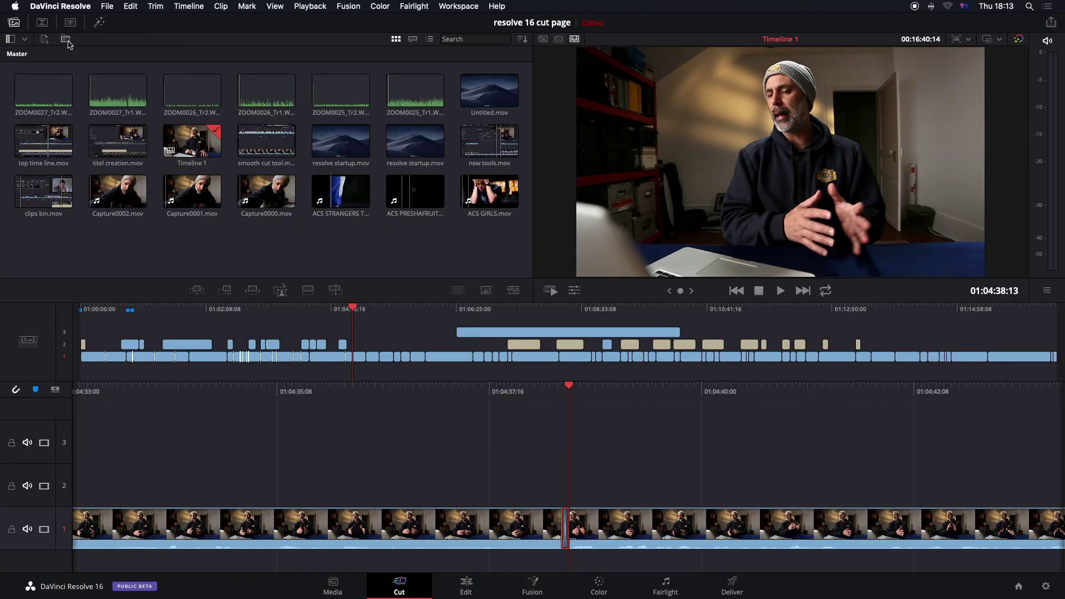
# Step: Browse the import dialog through Promise Pegasus > SHADOW VALLEY RAW > SV toward the Rushes folder
pyautogui.click(67, 41)
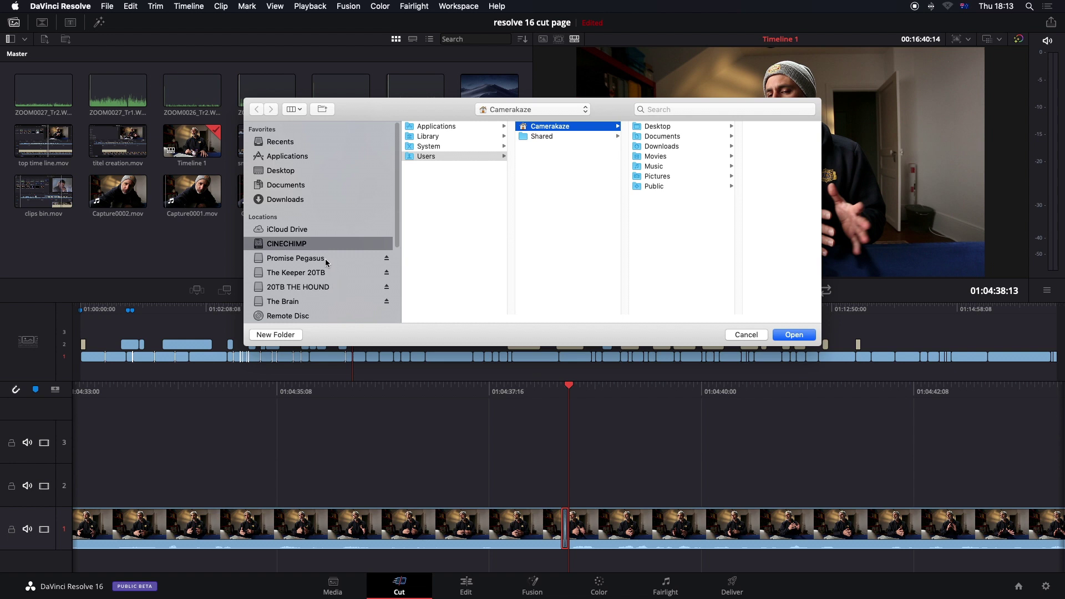
pyautogui.click(328, 259)
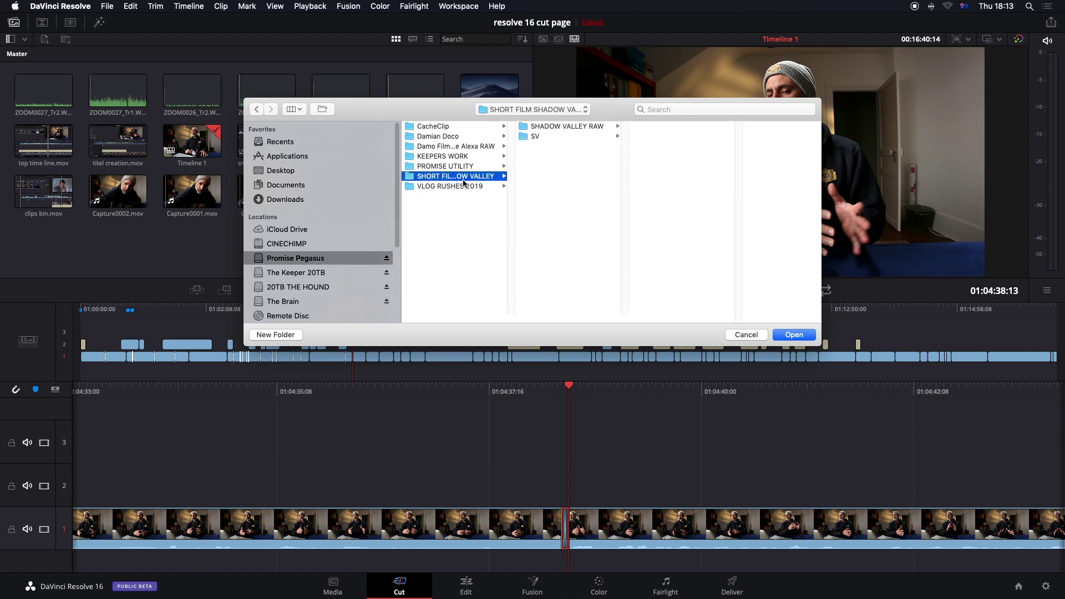
pyautogui.click(543, 128)
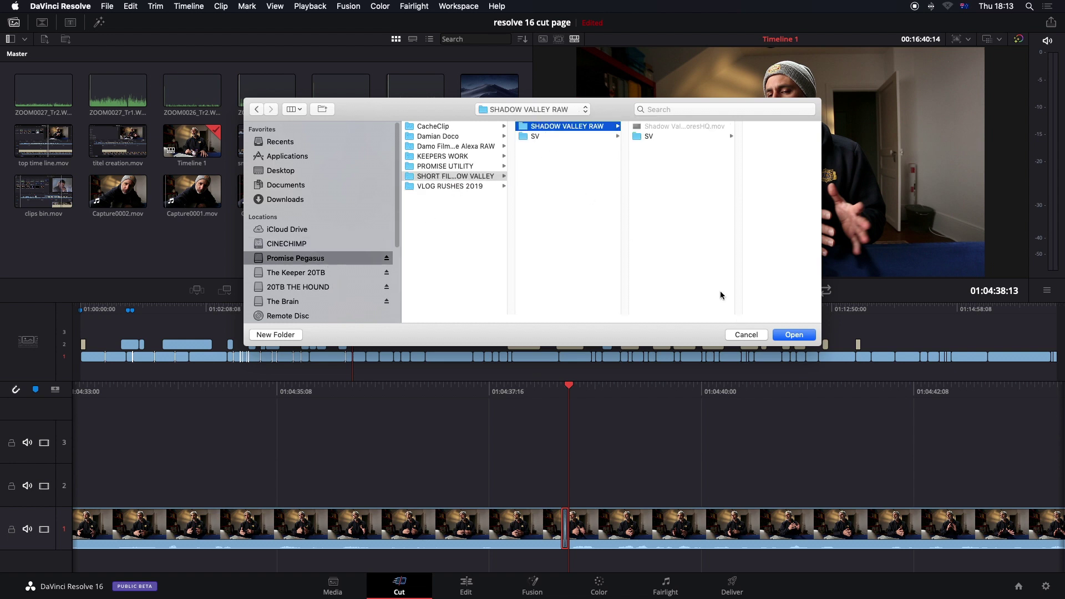
pyautogui.click(655, 137)
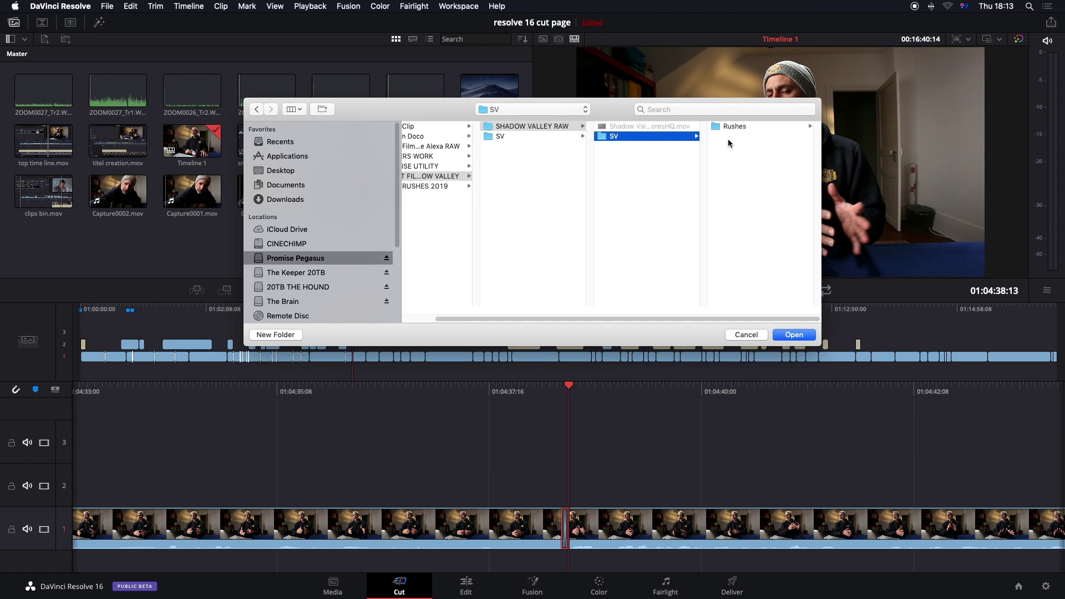
# Step: Import Rushes, open Rushes > 5D > 5D > 7 in the media pool, and preview MVI_0033.MOV
pyautogui.click(794, 335)
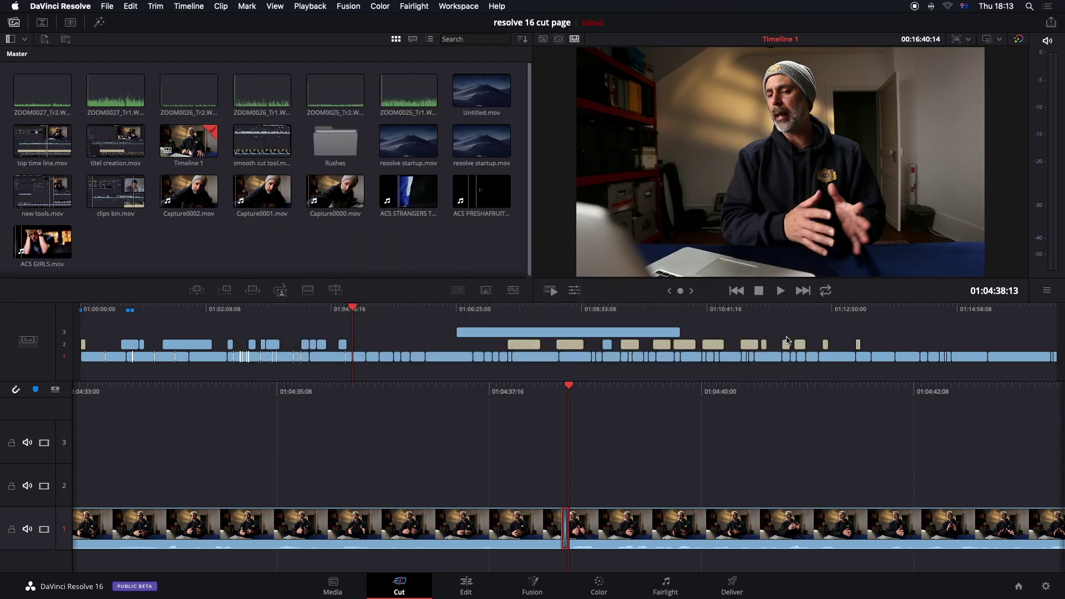
pyautogui.scroll(-1, 462, 230)
pyautogui.doubleClick(335, 145)
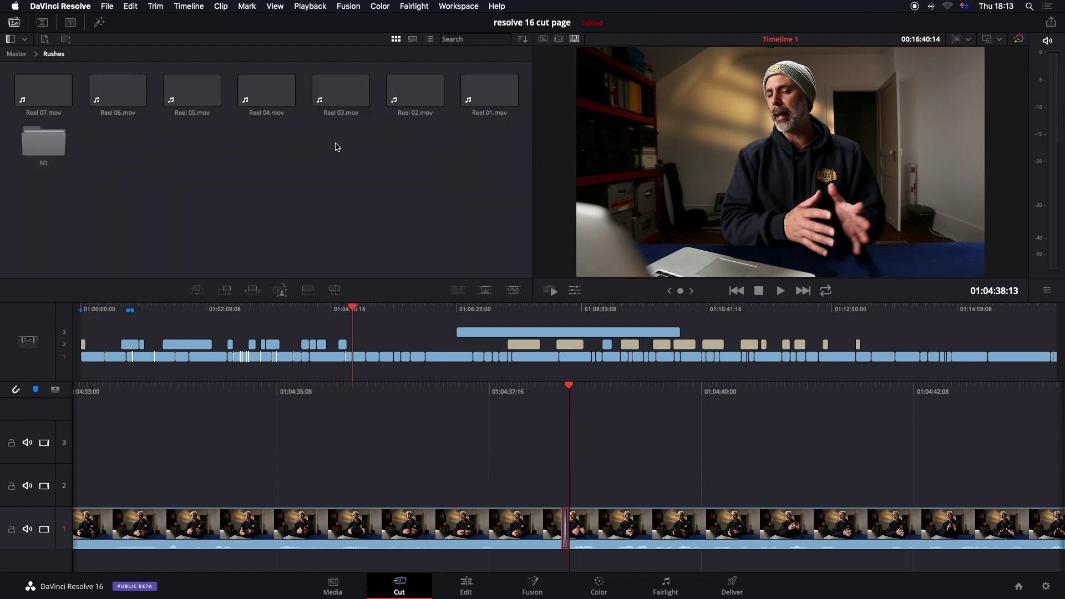
pyautogui.doubleClick(44, 142)
pyautogui.doubleClick(125, 101)
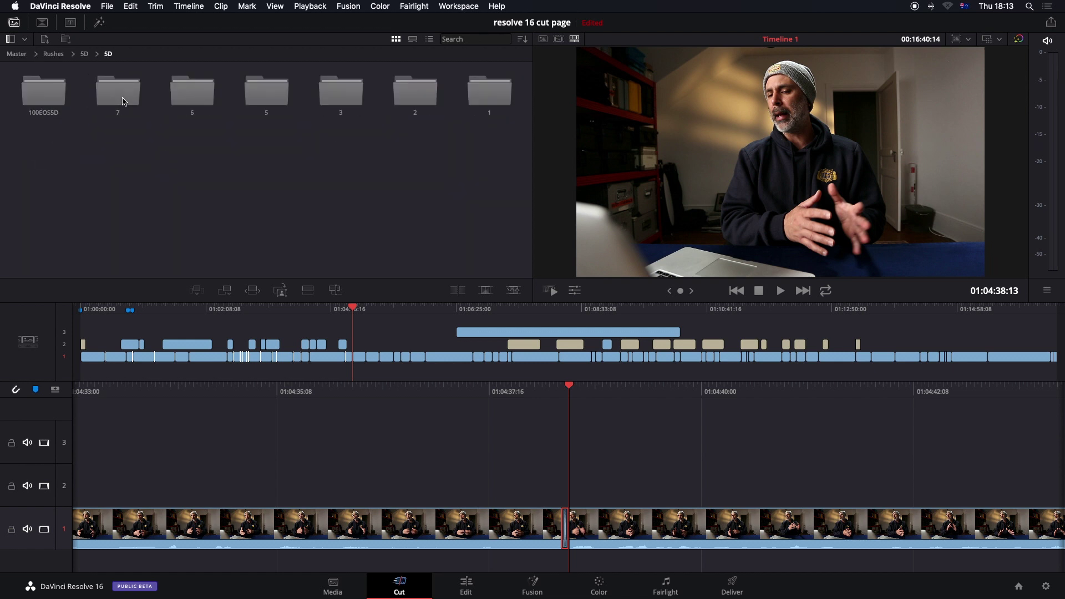
pyautogui.doubleClick(111, 101)
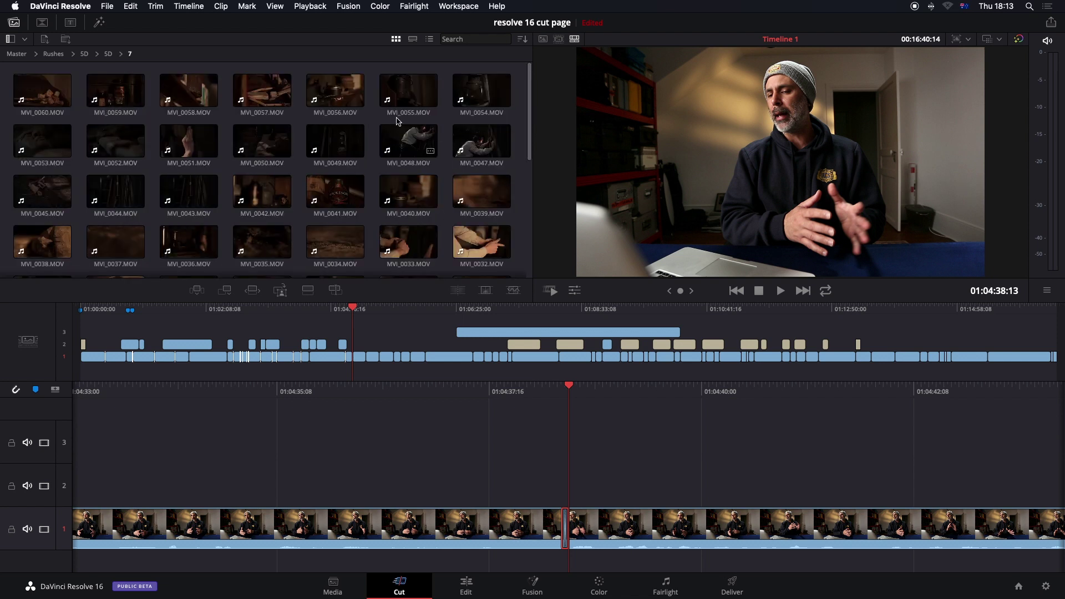
pyautogui.click(406, 250)
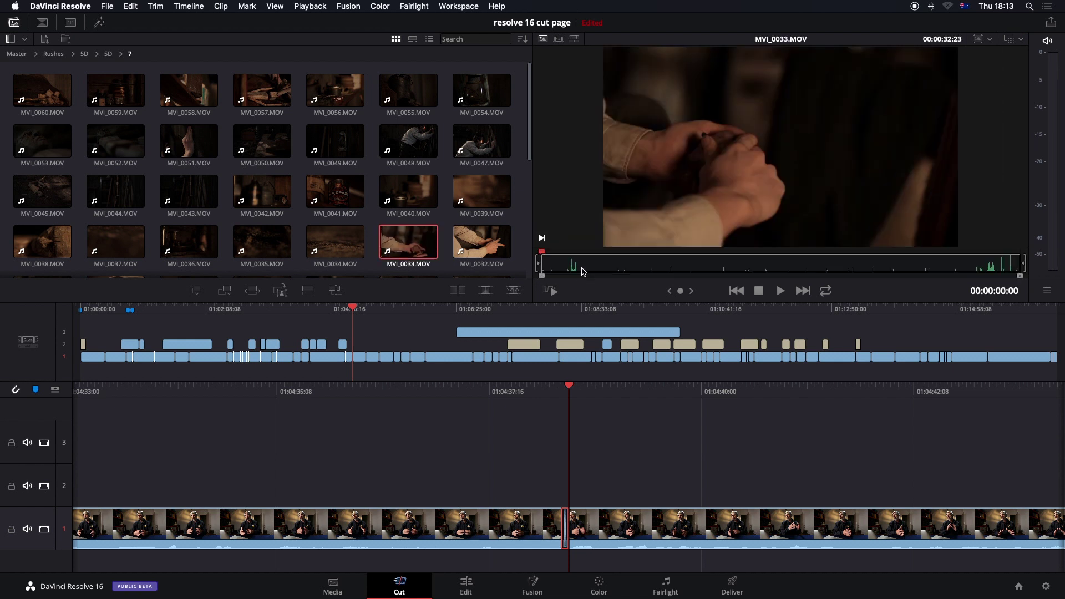
pyautogui.moveTo(581, 269); pyautogui.dragTo(630, 265)
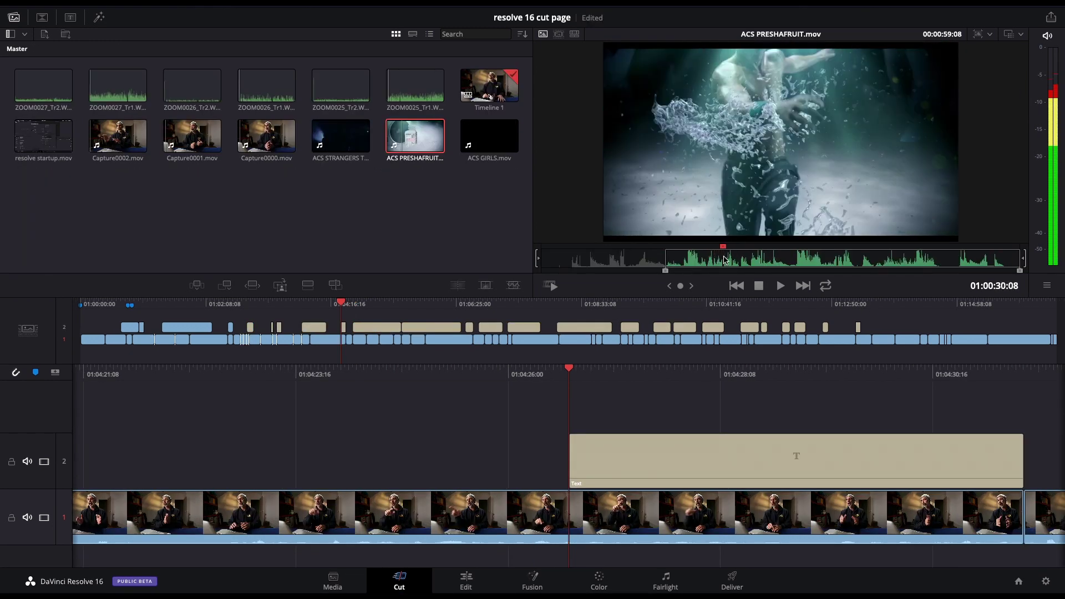
# Step: Set the source out point, place the shortened clip on new track 3, and play back the edit
pyautogui.press('o')
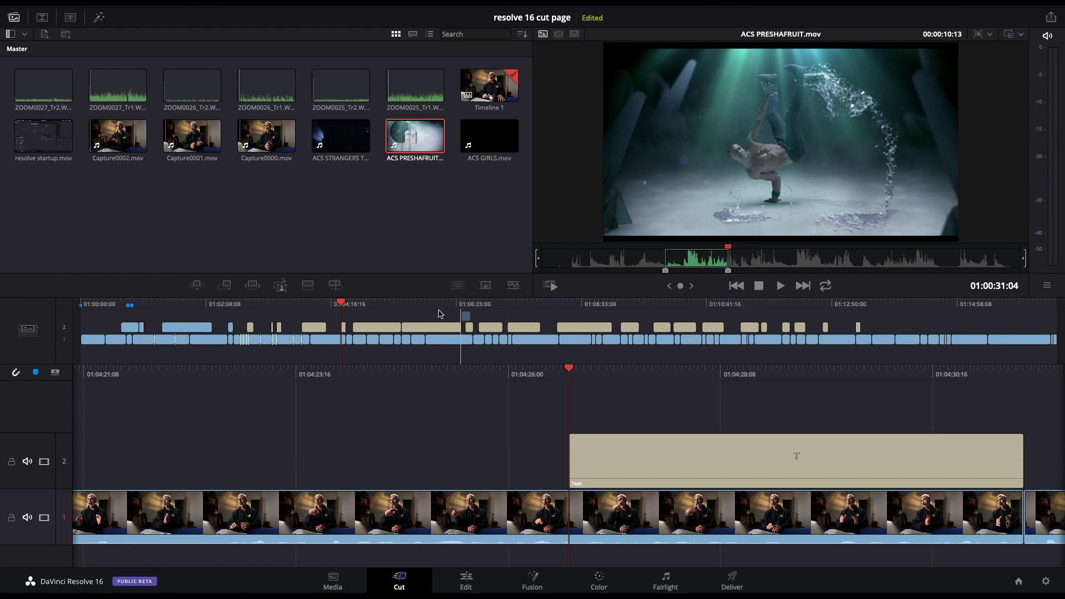
pyautogui.moveTo(341, 313); pyautogui.dragTo(342, 315)
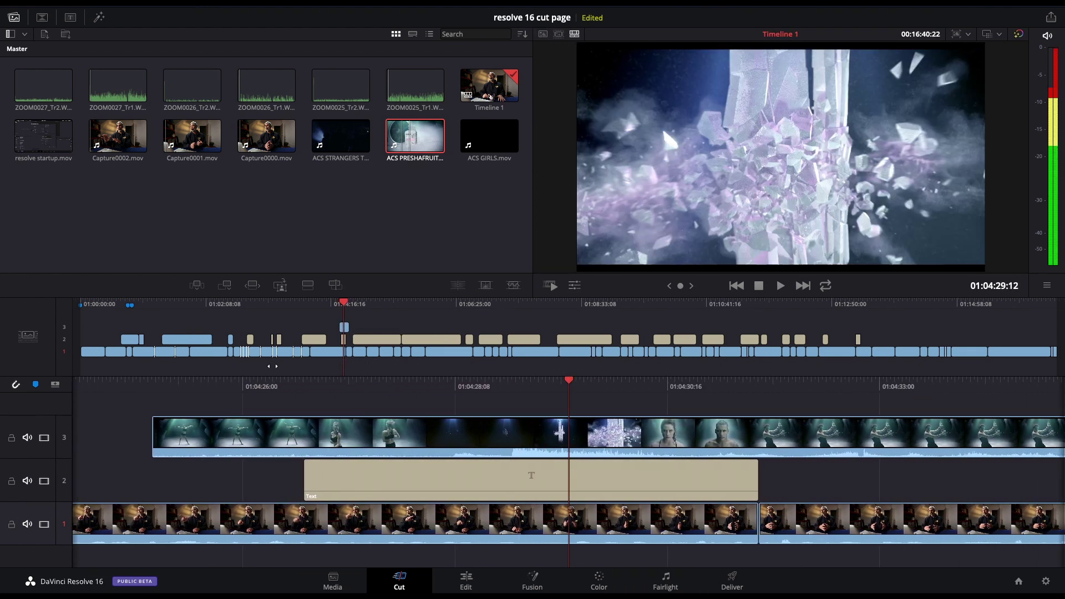
pyautogui.click(341, 362)
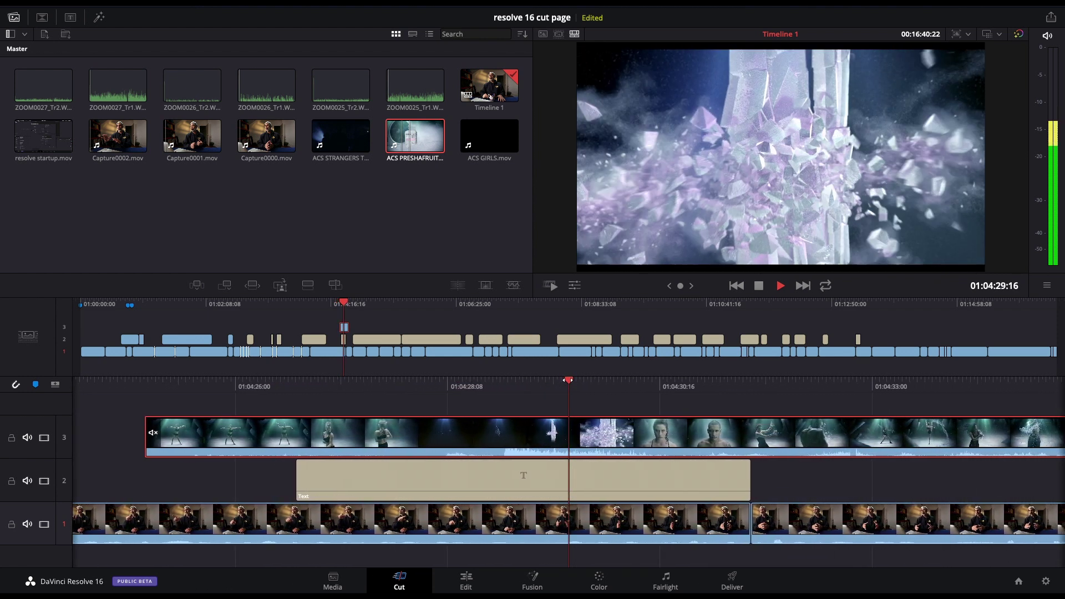
pyautogui.click(531, 352)
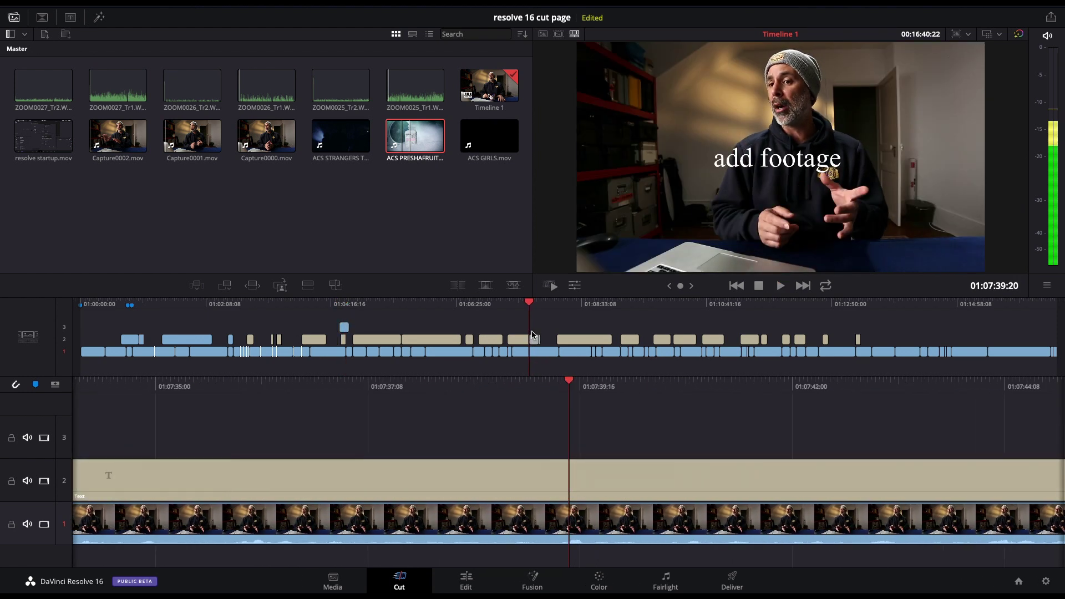
pyautogui.moveTo(531, 331); pyautogui.dragTo(556, 307)
pyautogui.press('space')
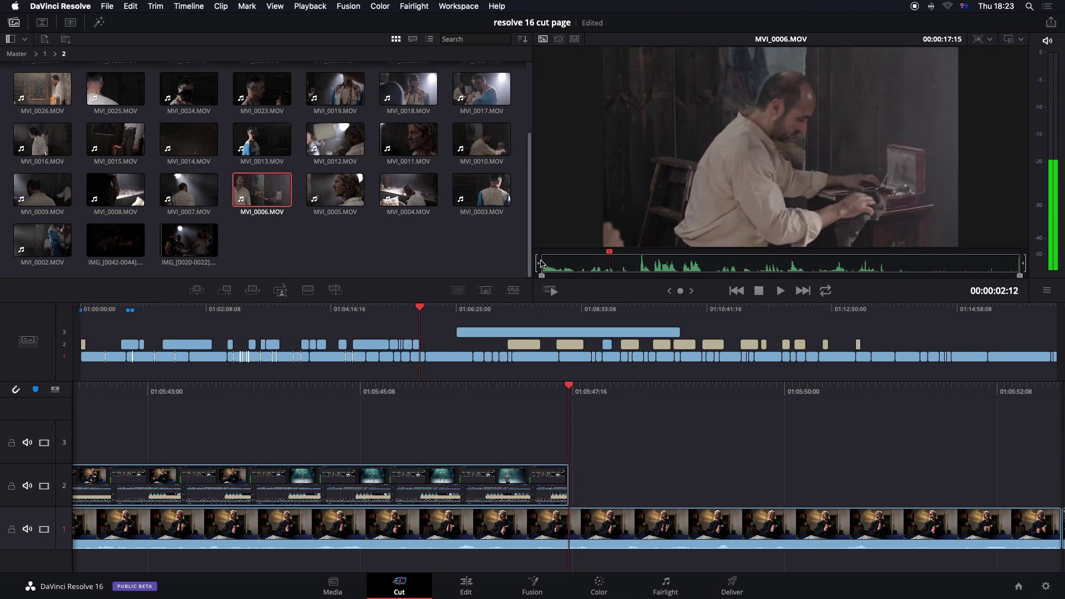
# Step: Drag the MVI_0006.MOV in point 20 frames later on the source viewer scrub bar
pyautogui.moveTo(542, 264); pyautogui.dragTo(585, 259)
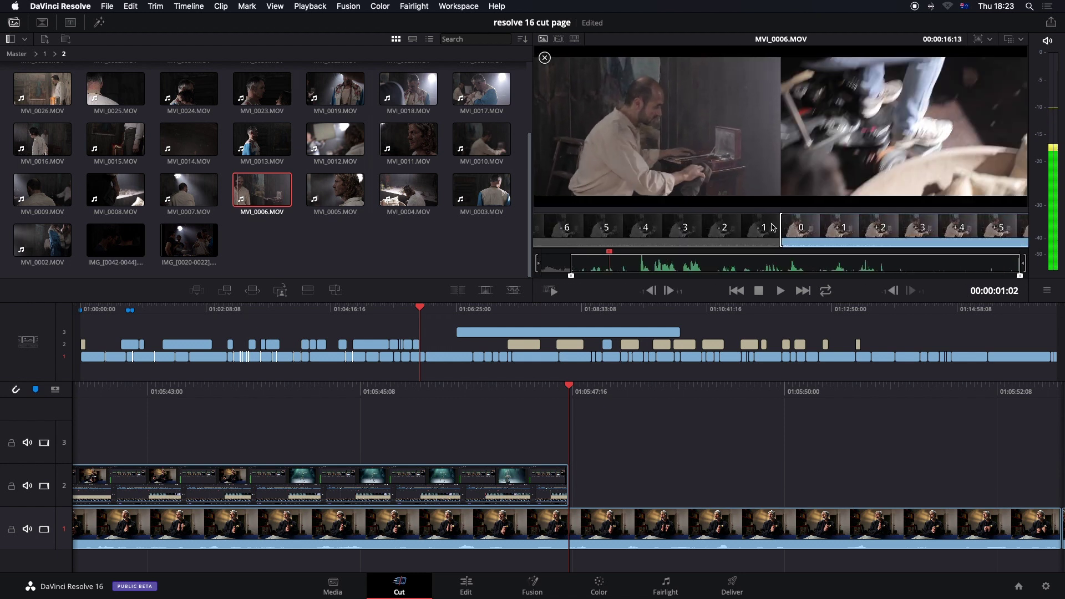
pyautogui.moveTo(782, 232); pyautogui.dragTo(777, 230)
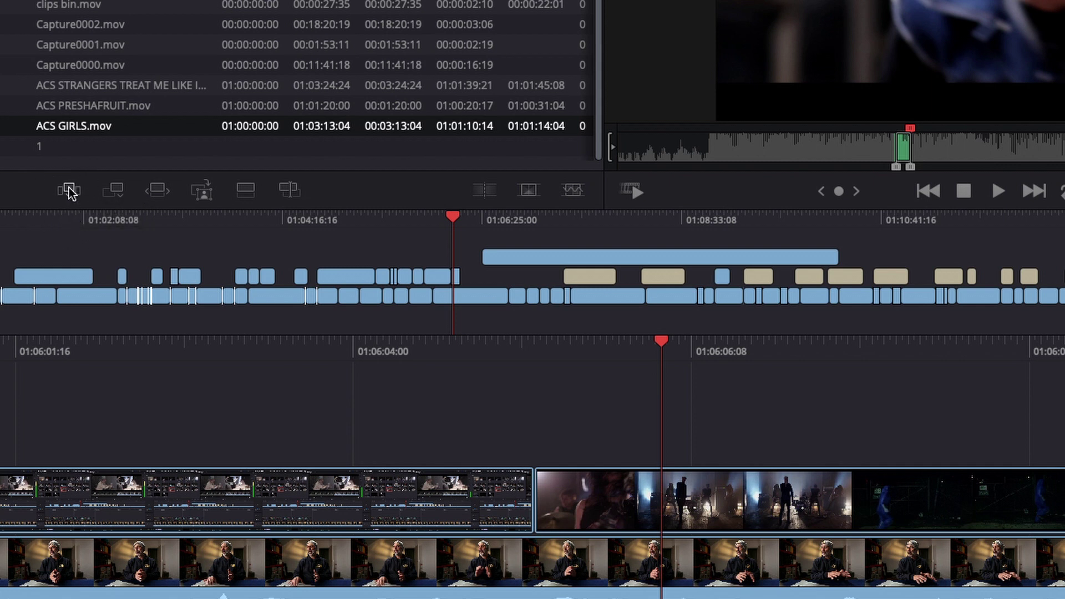
# Step: Smart-insert the music-video clip at the playhead and nudge the playhead two frames forward
pyautogui.click(69, 189)
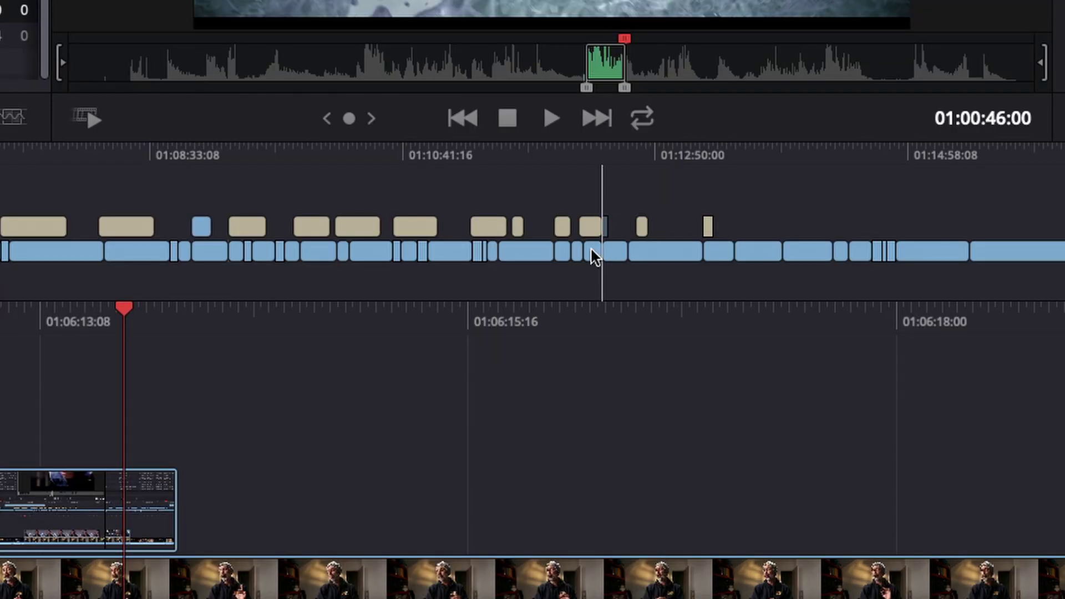
pyautogui.moveTo(595, 256); pyautogui.dragTo(185, 511)
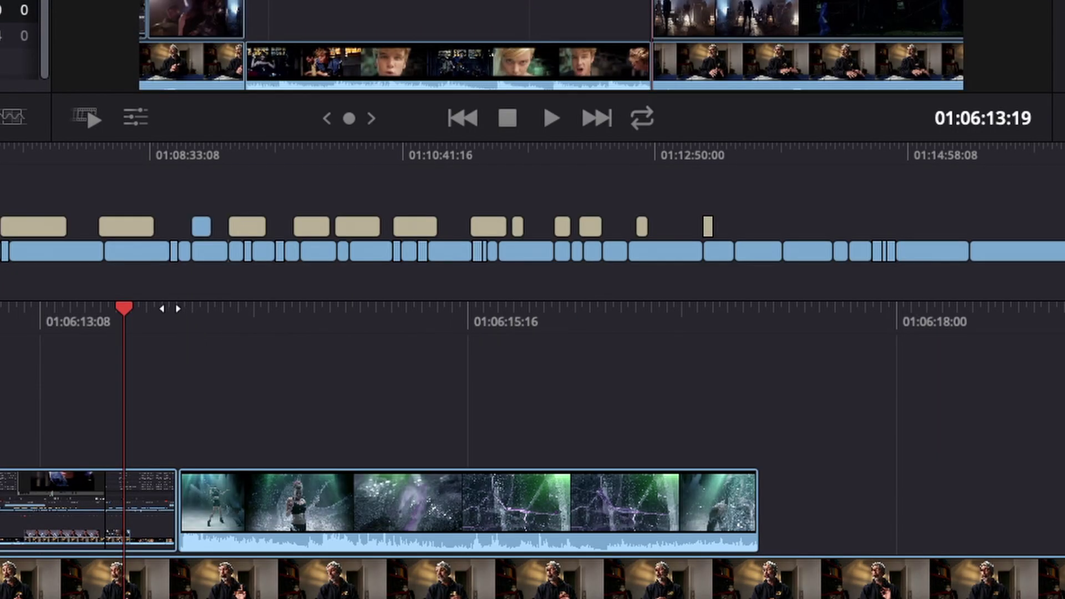
pyautogui.press('Left')
pyautogui.press('Left')
pyautogui.press('Right')
pyautogui.press('Right')
pyautogui.press('Right')
pyautogui.press('Right')
pyautogui.press('Right')
pyautogui.press('Right')
pyautogui.press('Right')
pyautogui.press('Right')
pyautogui.press('Right')
pyautogui.press('Right')
pyautogui.press('Right')
pyautogui.press('Right')
pyautogui.press('Right')
pyautogui.press('Right')
pyautogui.press('Right')
pyautogui.press('Right')
pyautogui.press('Right')
pyautogui.press('Right')
pyautogui.press('Left')
pyautogui.press('Left')
pyautogui.press('Left')
pyautogui.press('Left')
pyautogui.press('Right')
pyautogui.press('Right')
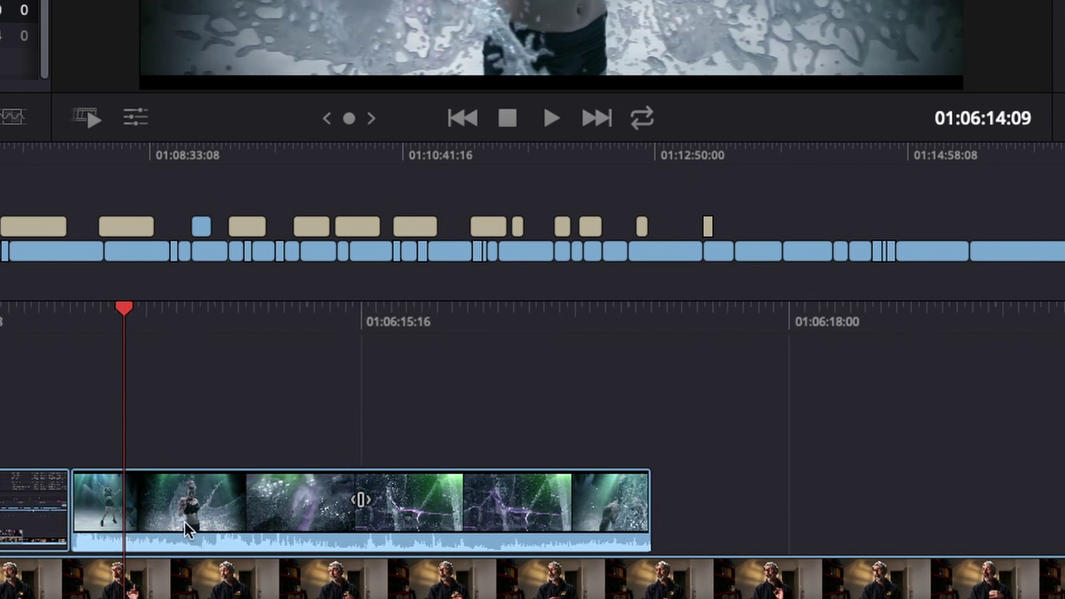
# Step: Ripple-overwrite the water-dance clip into the edit, pushing later clips along
pyautogui.click(83, 540)
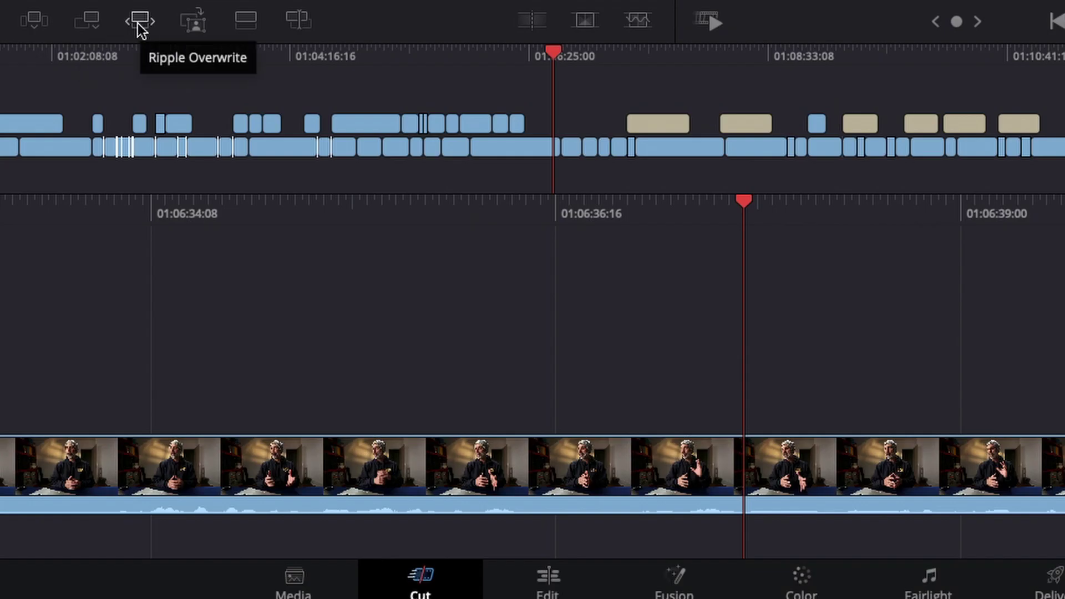
pyautogui.click(139, 21)
pyautogui.hscroll(2, 275, 184)
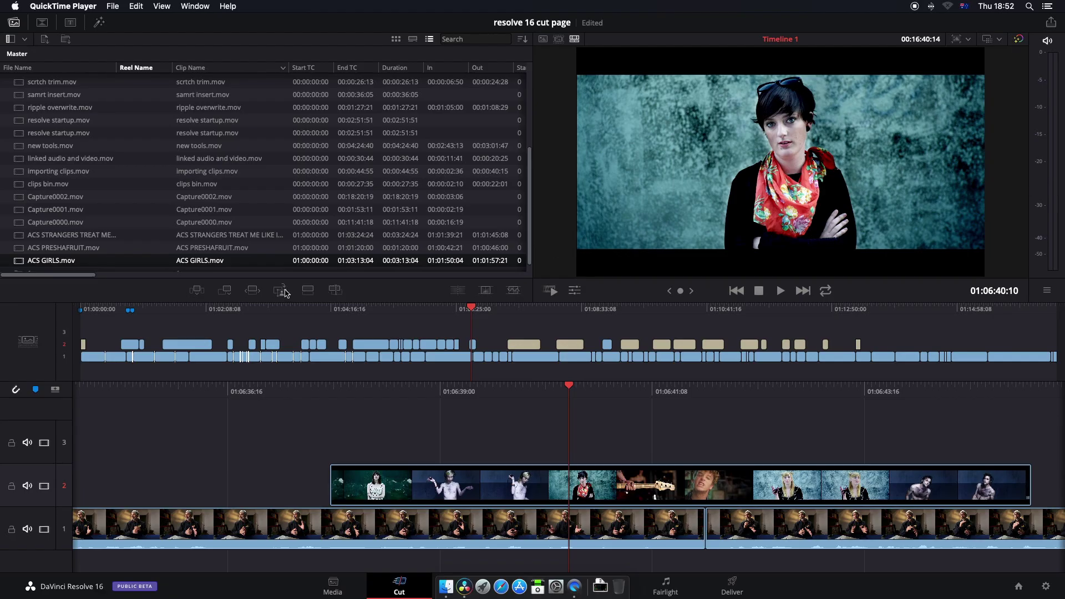
# Step: Place ACS GIRLS.mov on track 3, trim its start about two seconds later, and review it
pyautogui.click(285, 292)
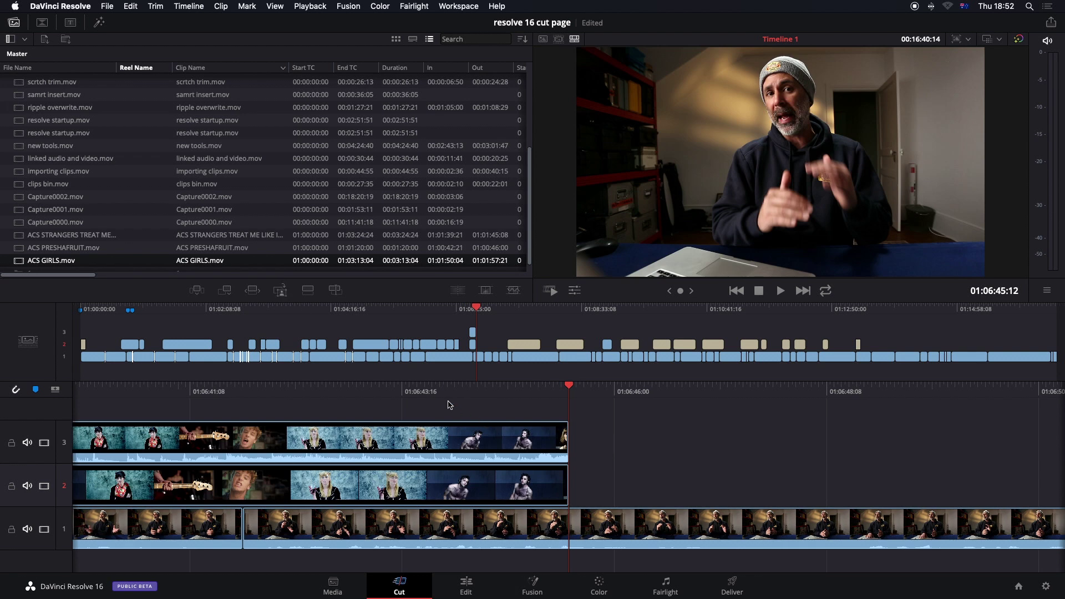
pyautogui.moveTo(432, 393); pyautogui.dragTo(945, 340)
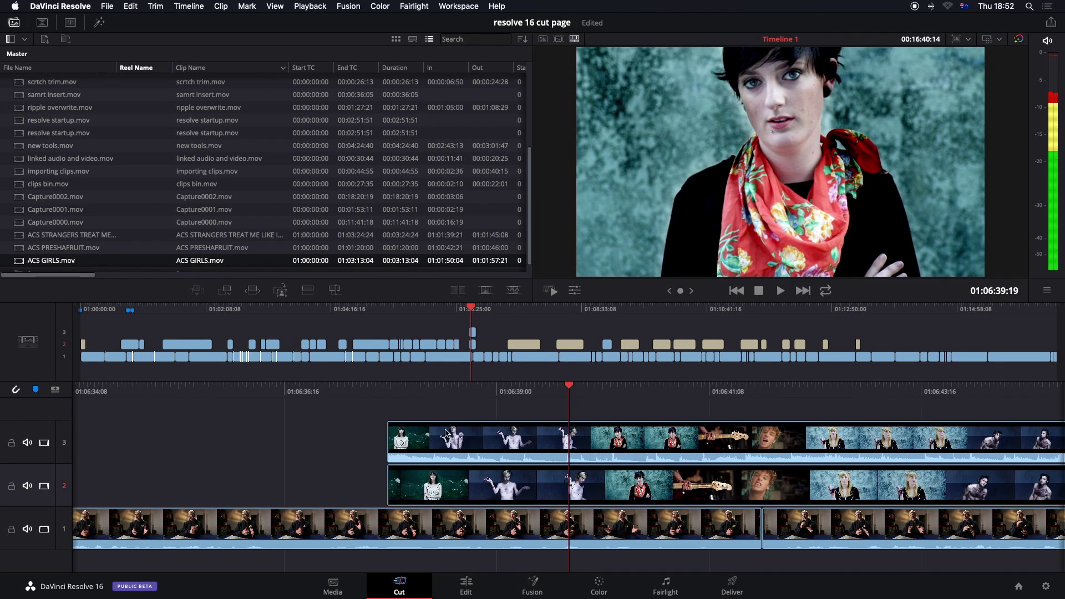
pyautogui.moveTo(386, 440); pyautogui.dragTo(504, 439)
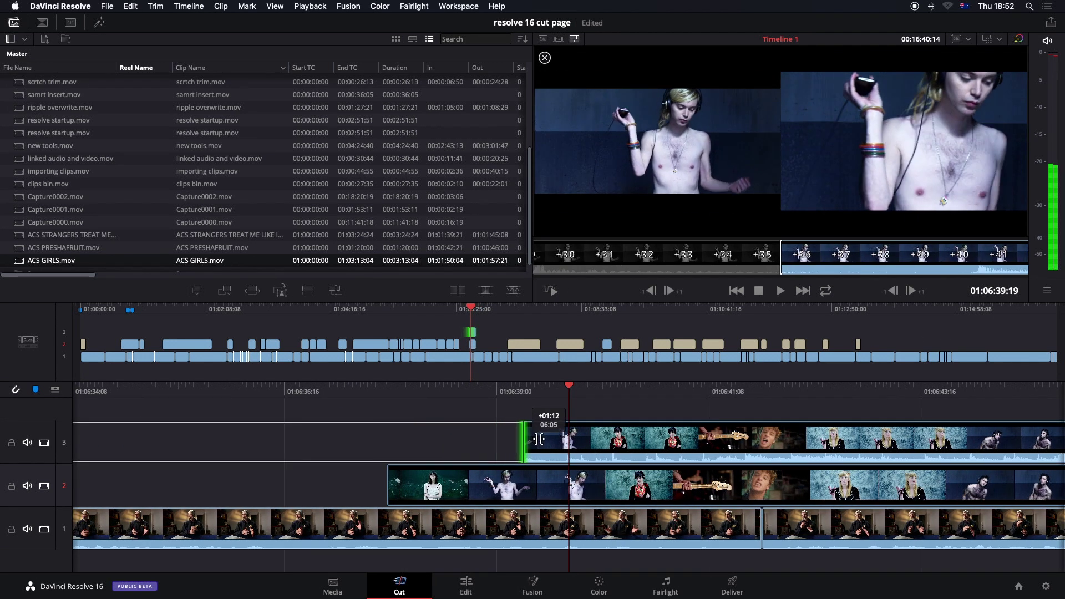
pyautogui.moveTo(543, 439); pyautogui.dragTo(572, 439)
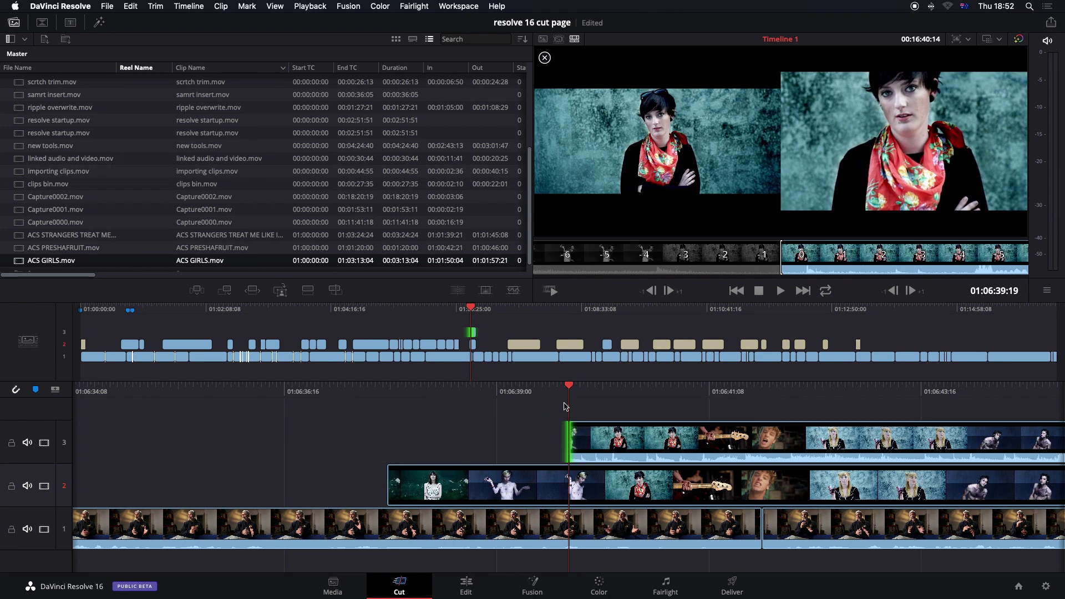
pyautogui.press('Left')
pyautogui.press('Left')
pyautogui.press('Left')
pyautogui.press('Left')
pyautogui.press('Left')
pyautogui.press('Left')
pyautogui.press('Left')
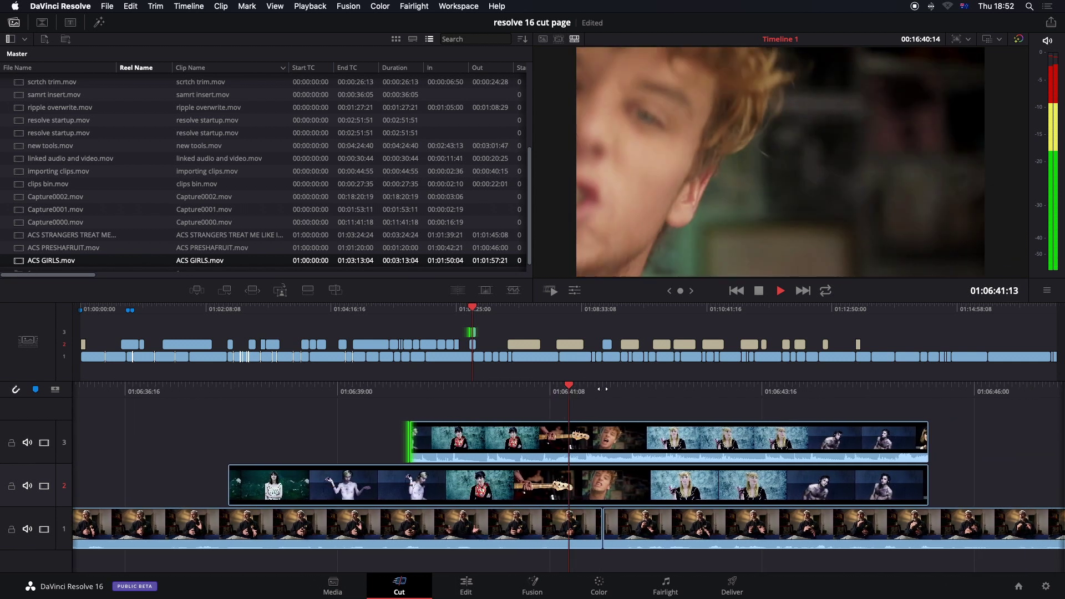
pyautogui.moveTo(605, 390); pyautogui.dragTo(835, 436)
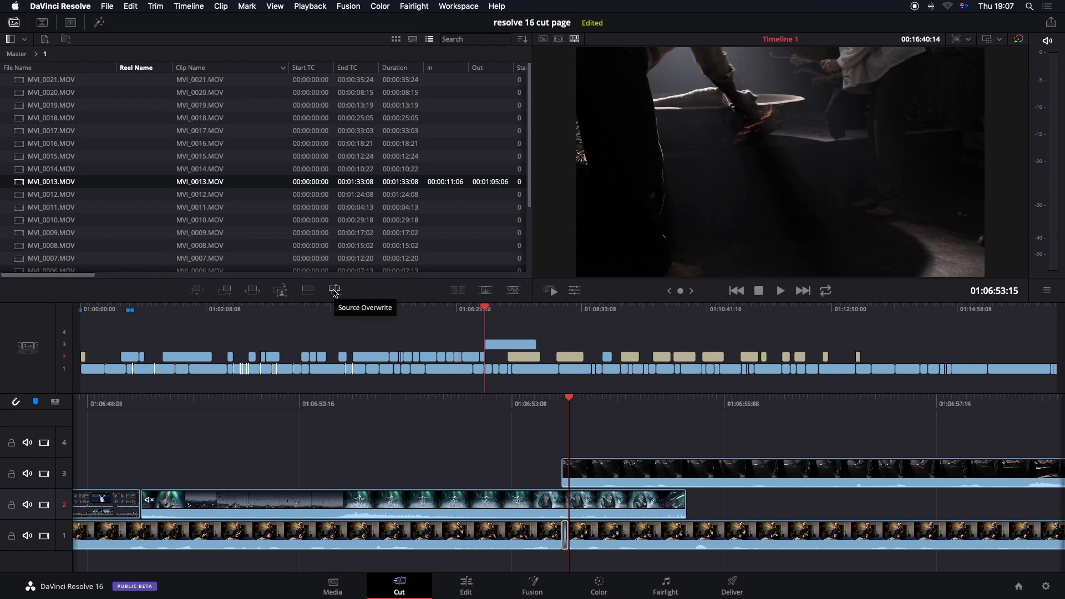
# Step: Source-overwrite MVI_0013.MOV onto track 4 above track 3, then play it back in reverse
pyautogui.click(335, 290)
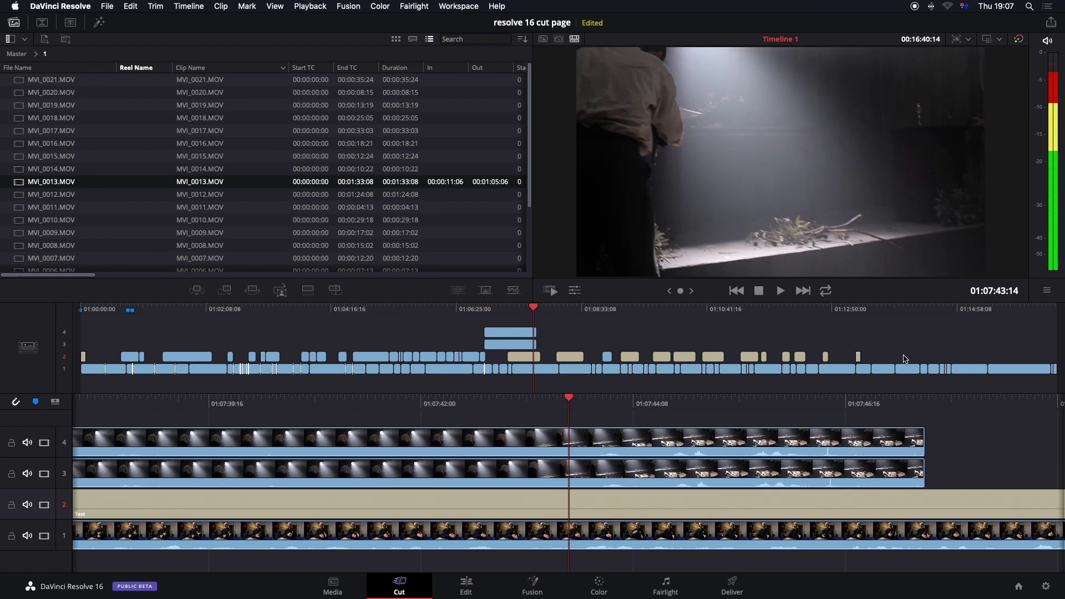
pyautogui.press('j')
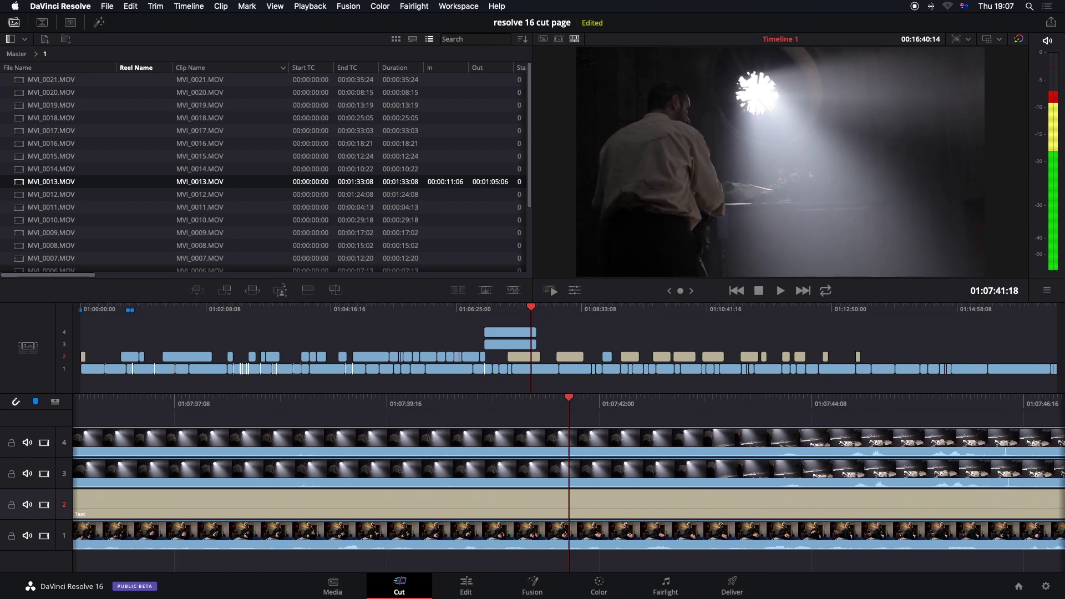
pyautogui.press('j')
pyautogui.press('j')
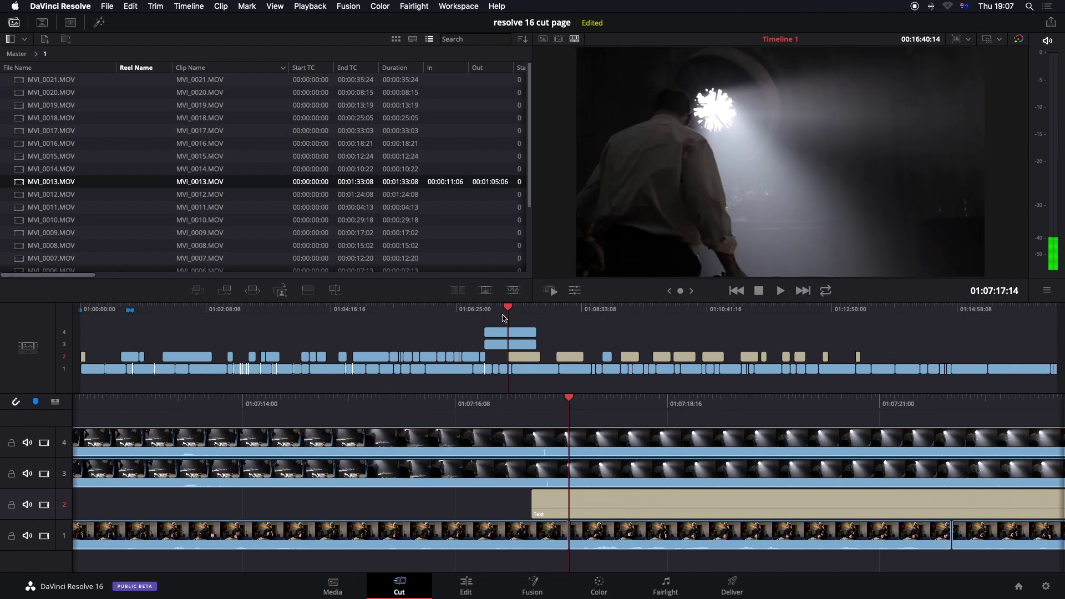
pyautogui.moveTo(503, 314)
pyautogui.mouseDown()
pyautogui.moveTo(466, 313)
pyautogui.moveTo(490, 313)
pyautogui.mouseUp()
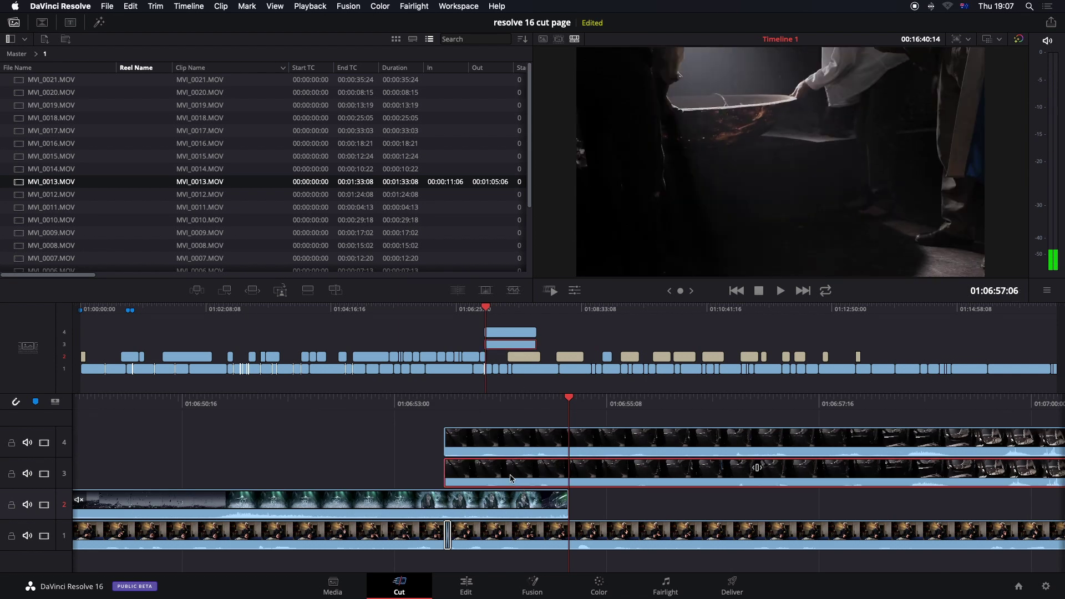
# Step: Move the track-4 clip onto track 3, slip it four frames, then trim and re-extend the drummer clip's end
pyautogui.moveTo(505, 444); pyautogui.dragTo(510, 465)
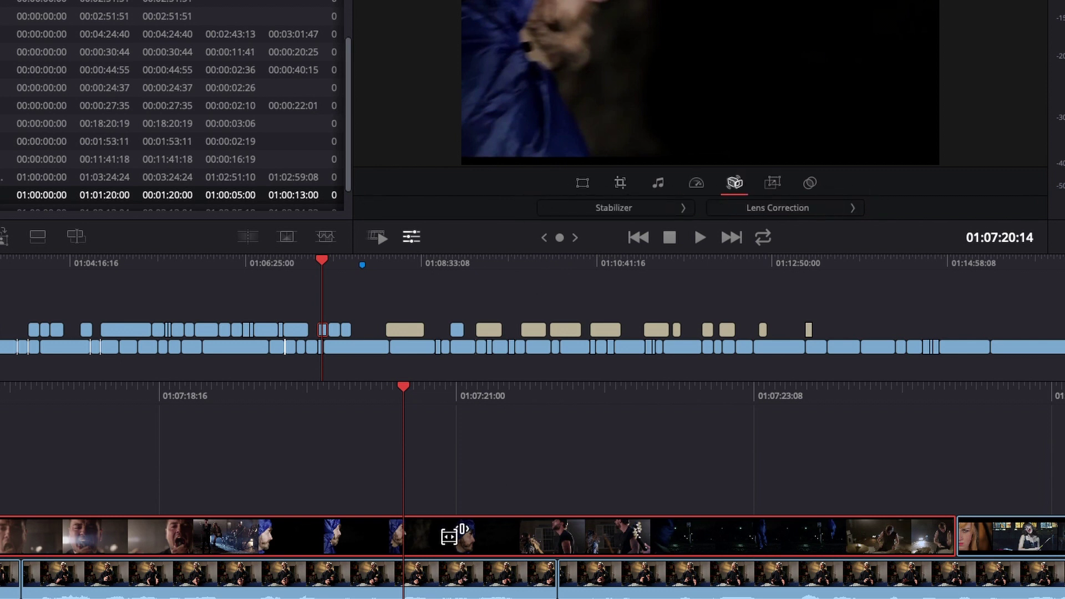
pyautogui.moveTo(452, 534); pyautogui.dragTo(542, 527)
pyautogui.press('Down')
pyautogui.moveTo(404, 528)
pyautogui.mouseDown()
pyautogui.moveTo(257, 527)
pyautogui.moveTo(626, 518)
pyautogui.moveTo(324, 521)
pyautogui.moveTo(395, 522)
pyautogui.mouseUp()
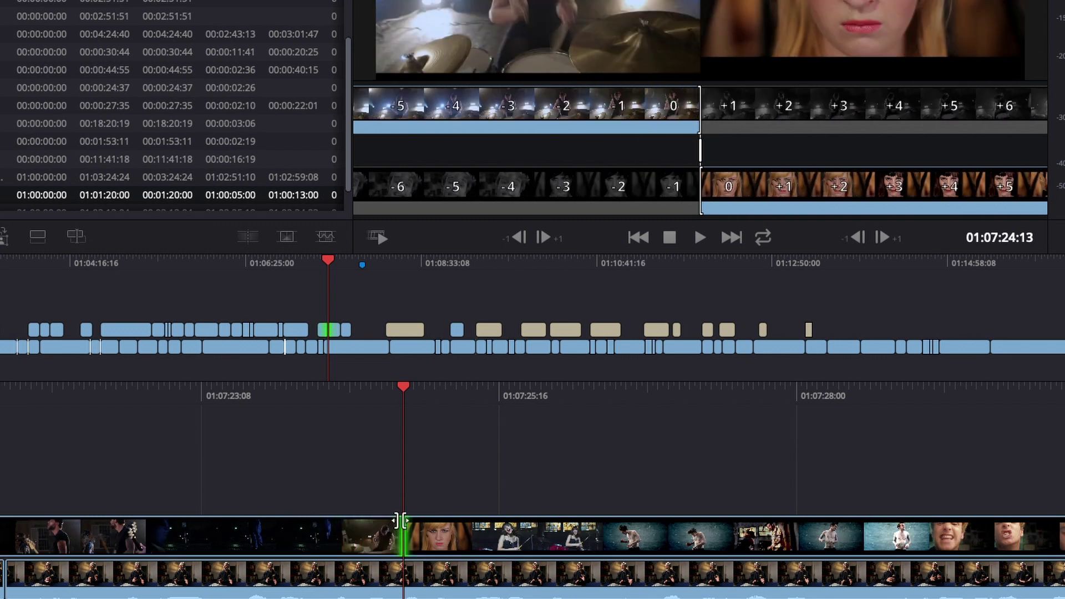
pyautogui.press(',')
pyautogui.press(',')
pyautogui.press(',')
pyautogui.press(',')
pyautogui.press(',')
pyautogui.press(',')
pyautogui.press(',')
pyautogui.press(',')
pyautogui.press(',')
pyautogui.press(',')
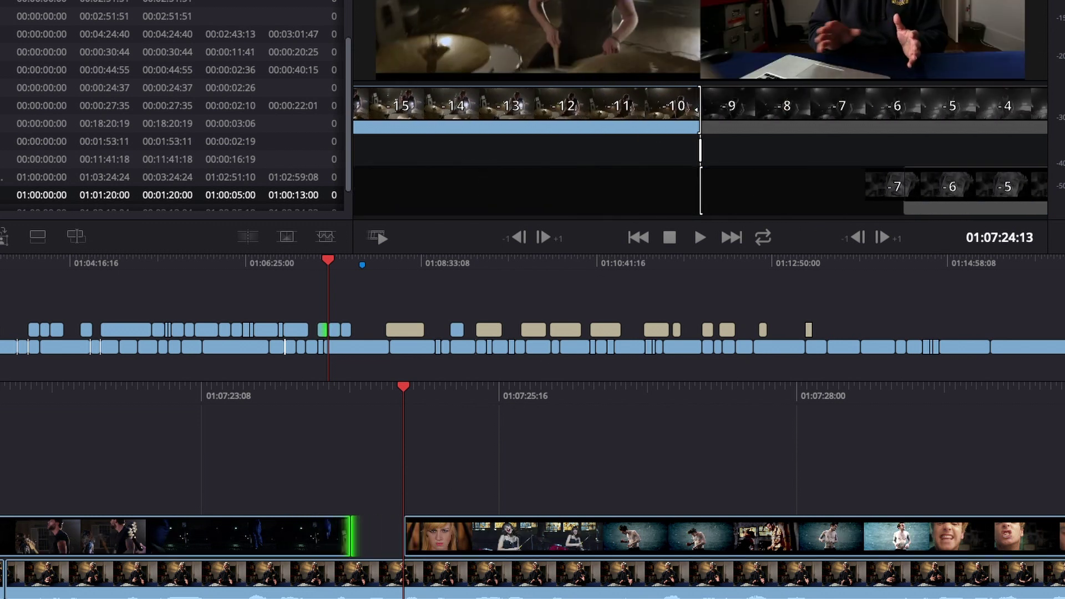
pyautogui.press('.')
pyautogui.press('.')
pyautogui.press('.')
pyautogui.press('.')
pyautogui.press('.')
pyautogui.press('.')
pyautogui.press('.')
pyautogui.press('.')
pyautogui.press('.')
pyautogui.press('.')
pyautogui.press('.')
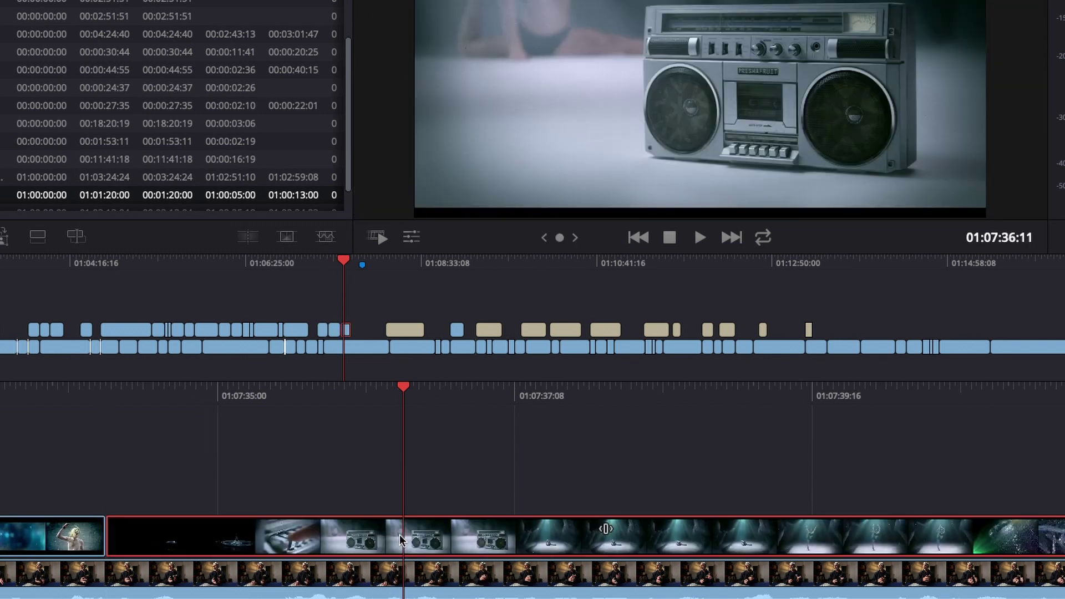
# Step: Append the boombox clip after the last presenter shot, around 01:16:40, with Shift+F12 and preview it
pyautogui.click(484, 537)
pyautogui.click(453, 316)
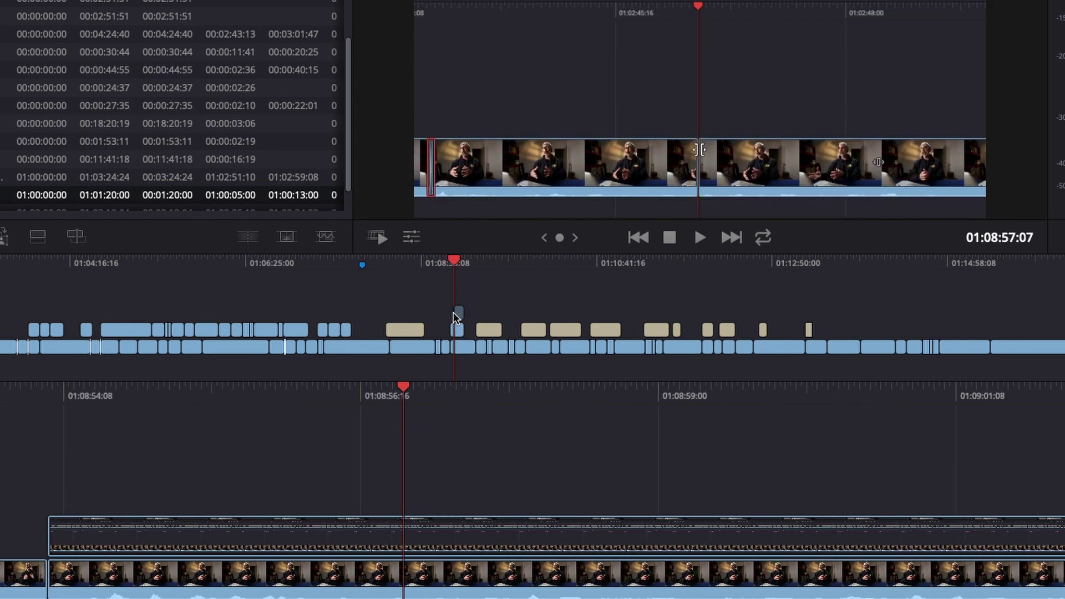
pyautogui.click(503, 312)
pyautogui.moveTo(511, 311); pyautogui.dragTo(1064, 322)
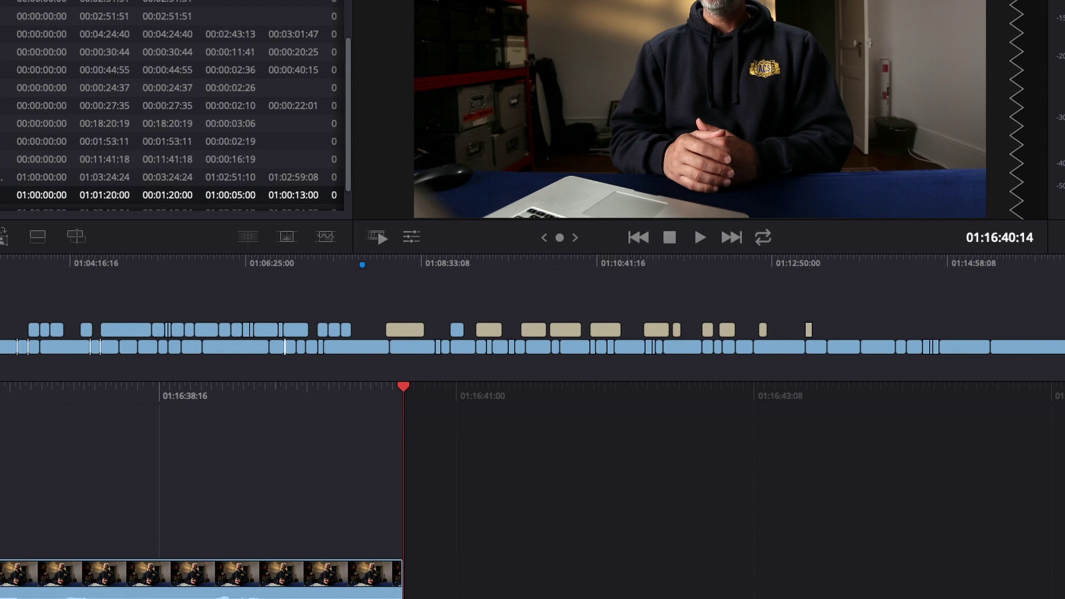
pyautogui.hotkey('shift', 'F12')
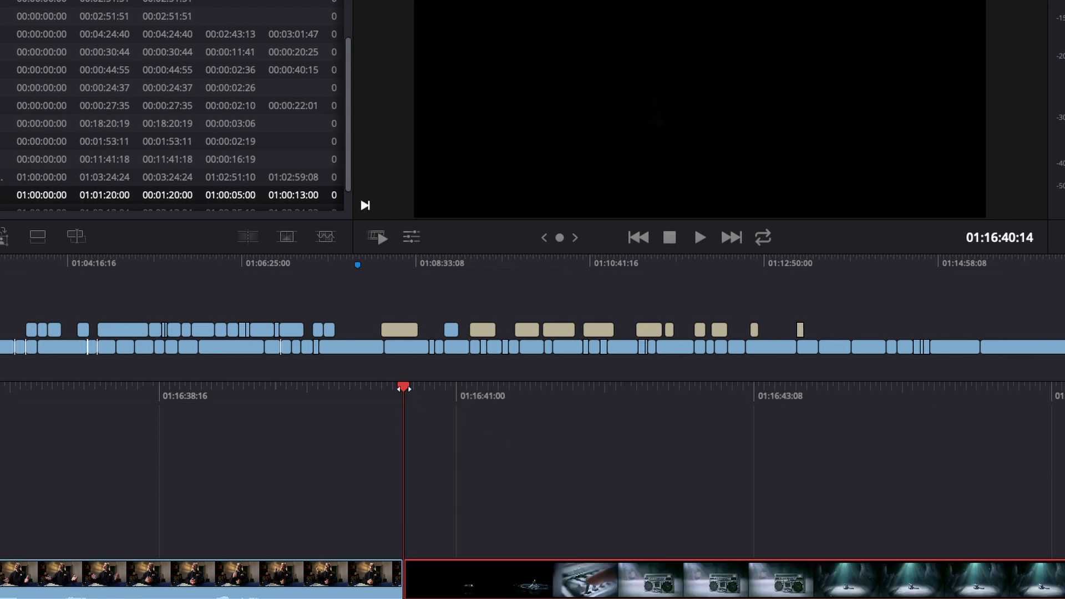
pyautogui.moveTo(403, 388); pyautogui.dragTo(565, 384)
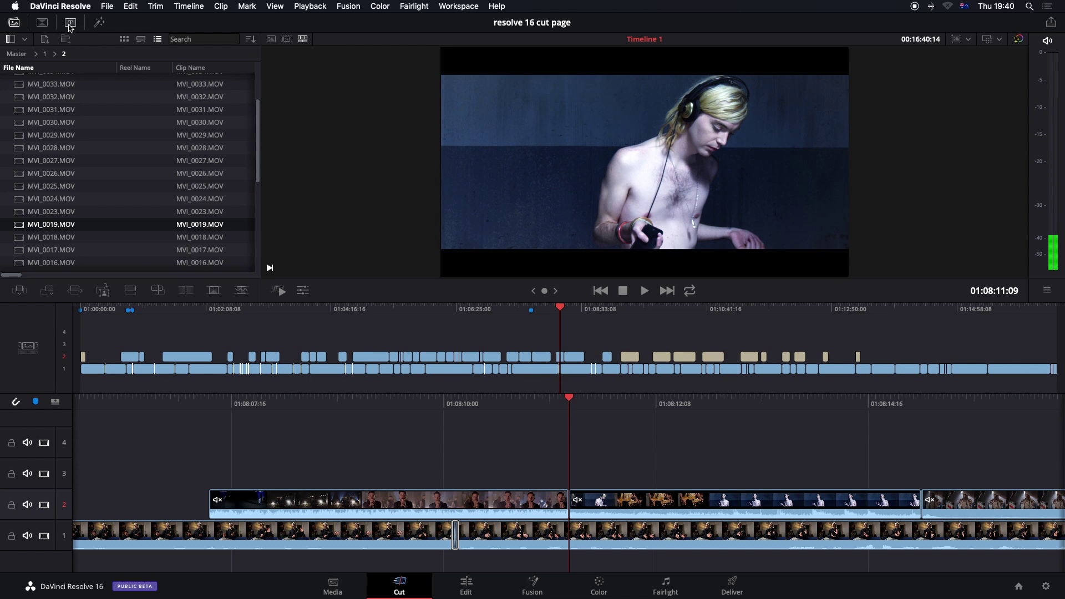
# Step: Lengthen the track 2 transition by 14 frames and play the edit back
pyautogui.click(50, 24)
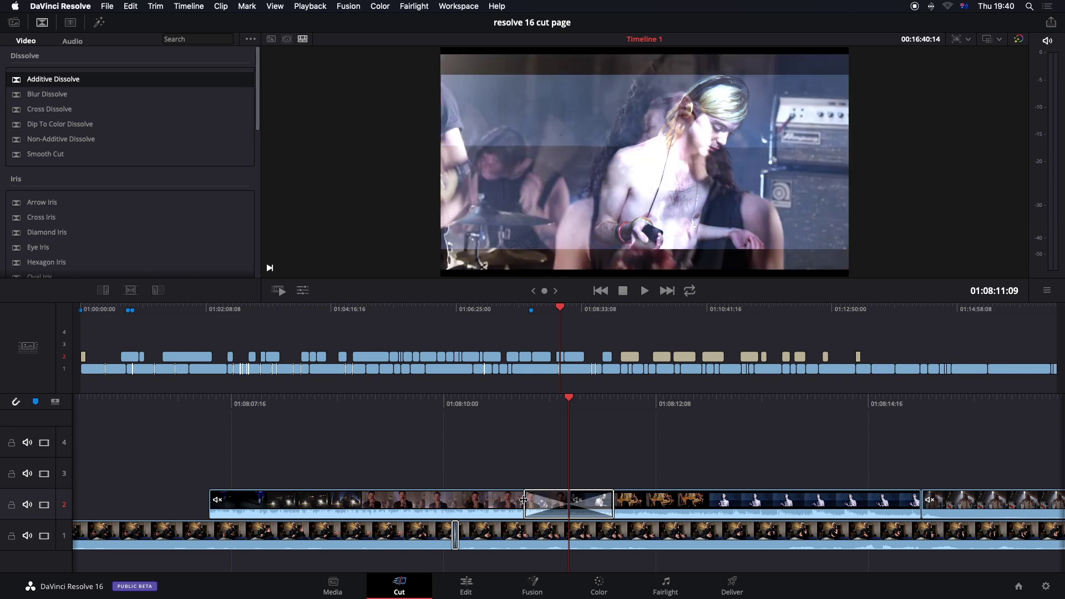
pyautogui.moveTo(522, 500); pyautogui.dragTo(498, 502)
pyautogui.press('space')
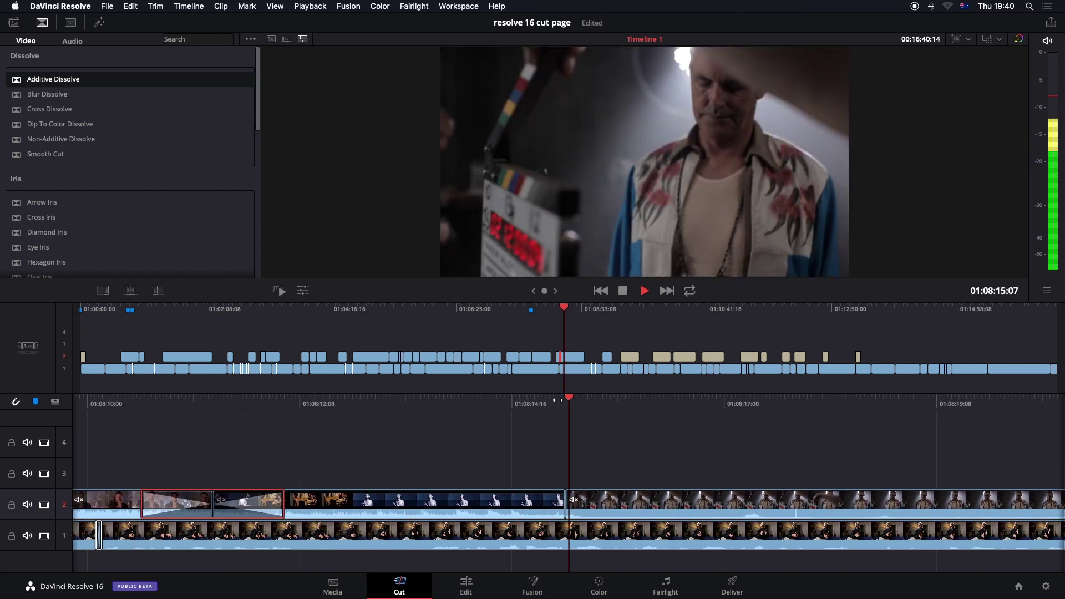
pyautogui.press('space')
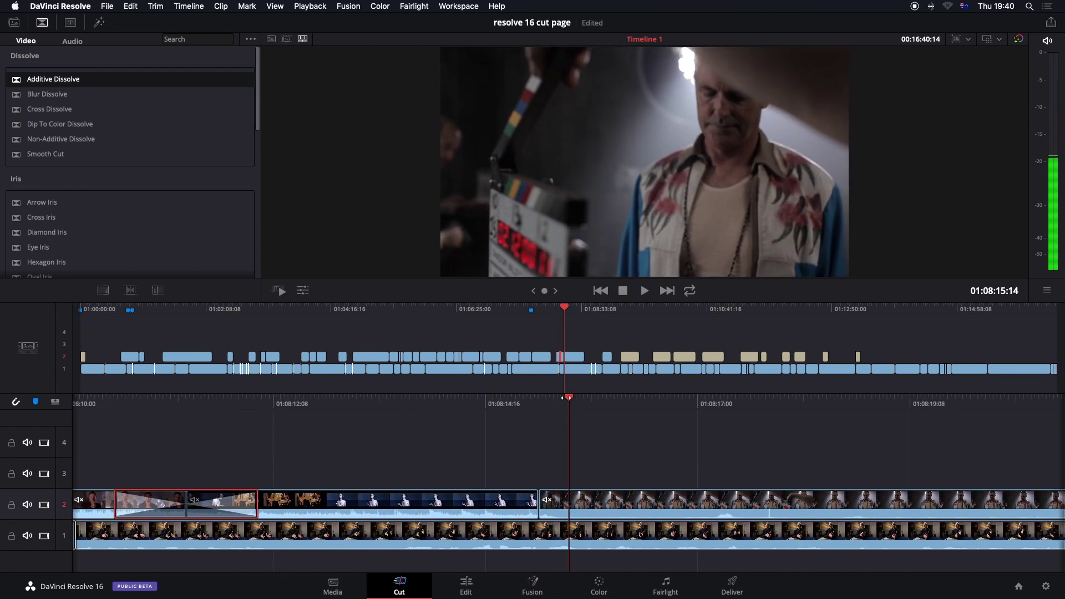
pyautogui.moveTo(577, 397); pyautogui.dragTo(586, 398)
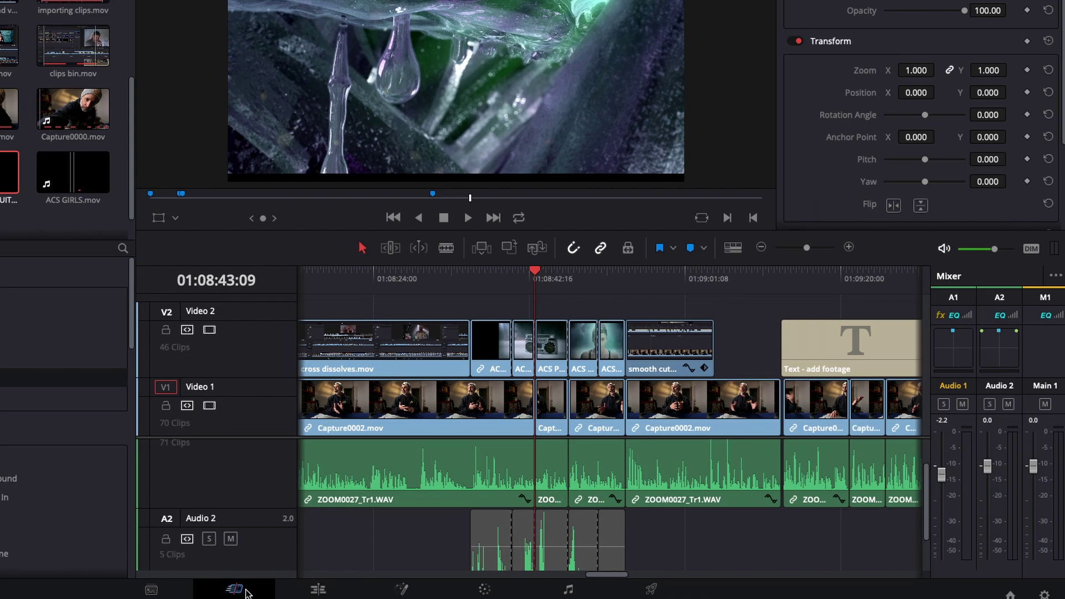
# Step: Back on the Cut page, extend the cross dissolve 5 frames and add a Smooth Cut at the presenter edit
pyautogui.click(248, 592)
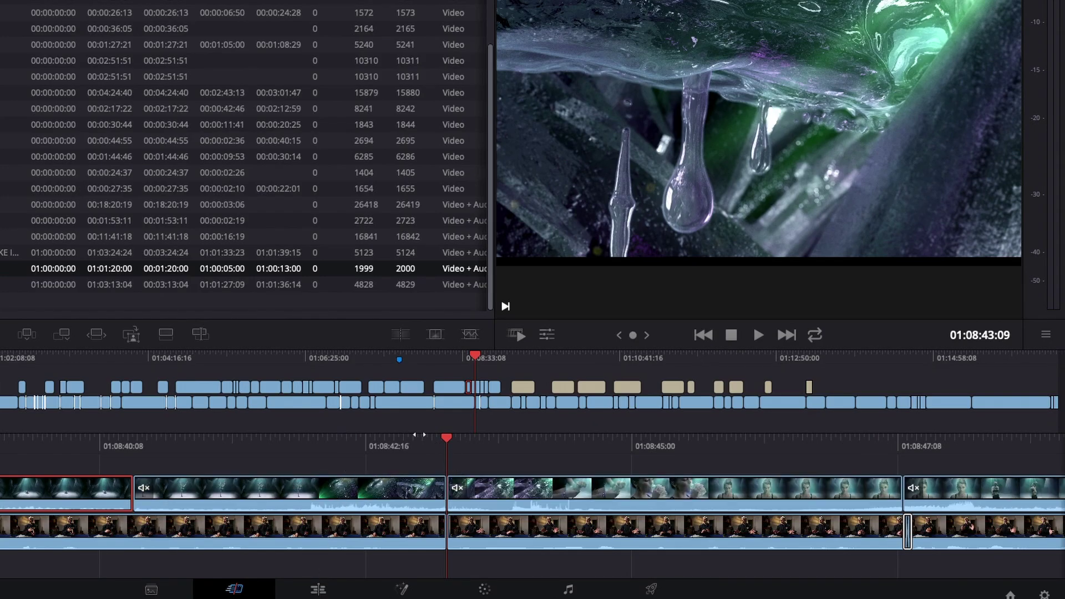
pyautogui.press('/')
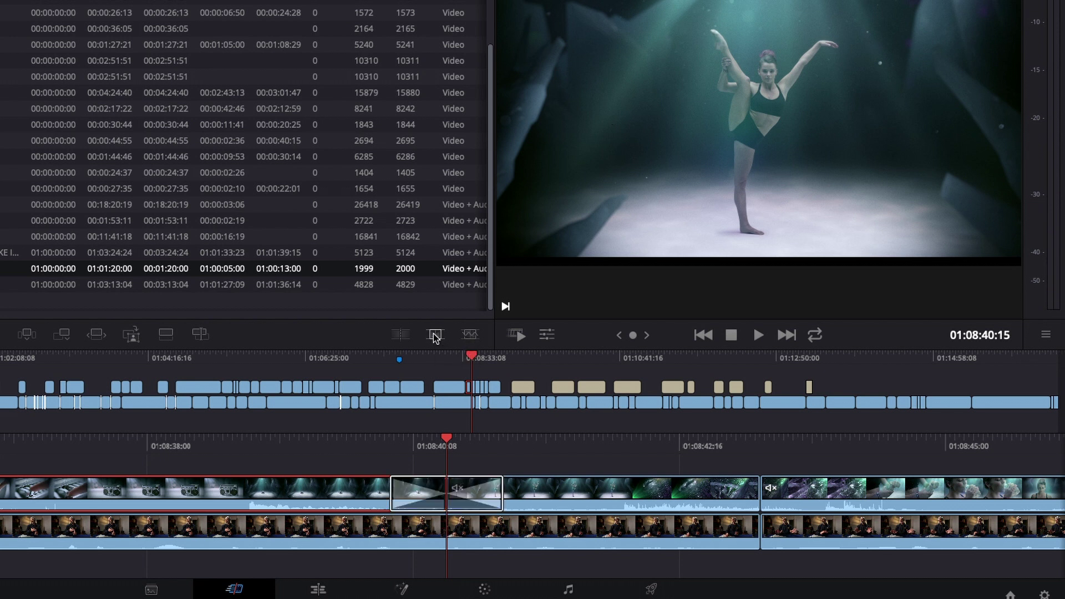
pyautogui.moveTo(501, 489); pyautogui.dragTo(530, 495)
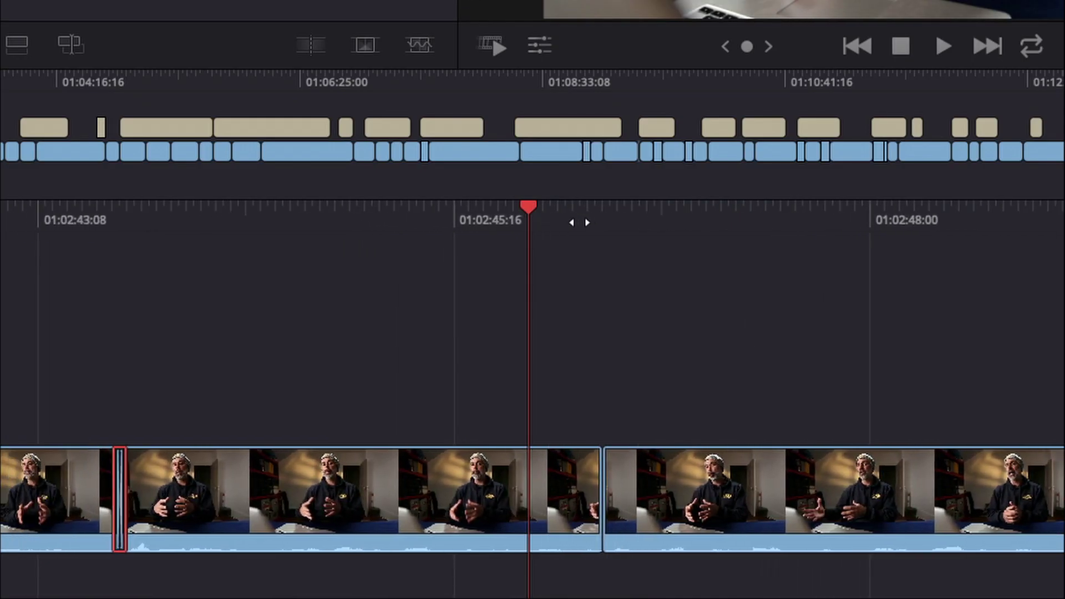
pyautogui.click(527, 471)
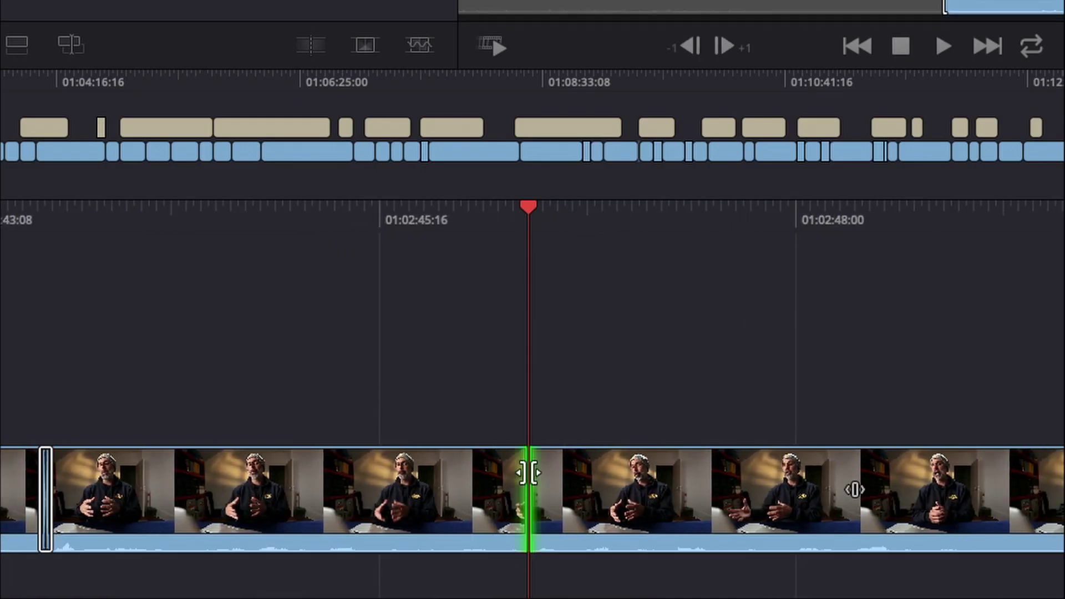
pyautogui.click(420, 49)
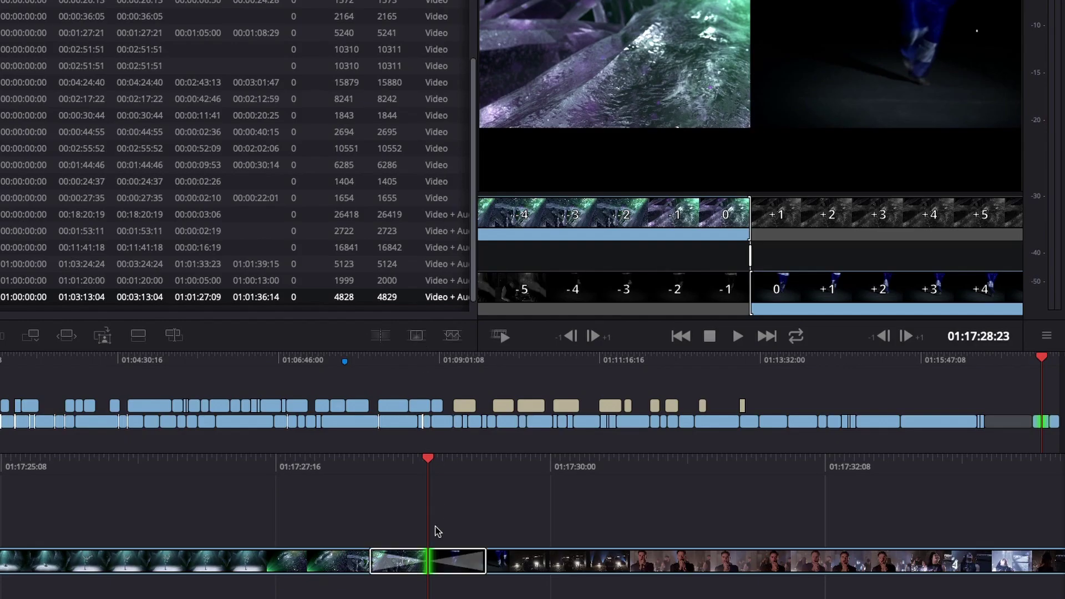
# Step: Exit trim mode and return to the normal viewer
pyautogui.click(442, 561)
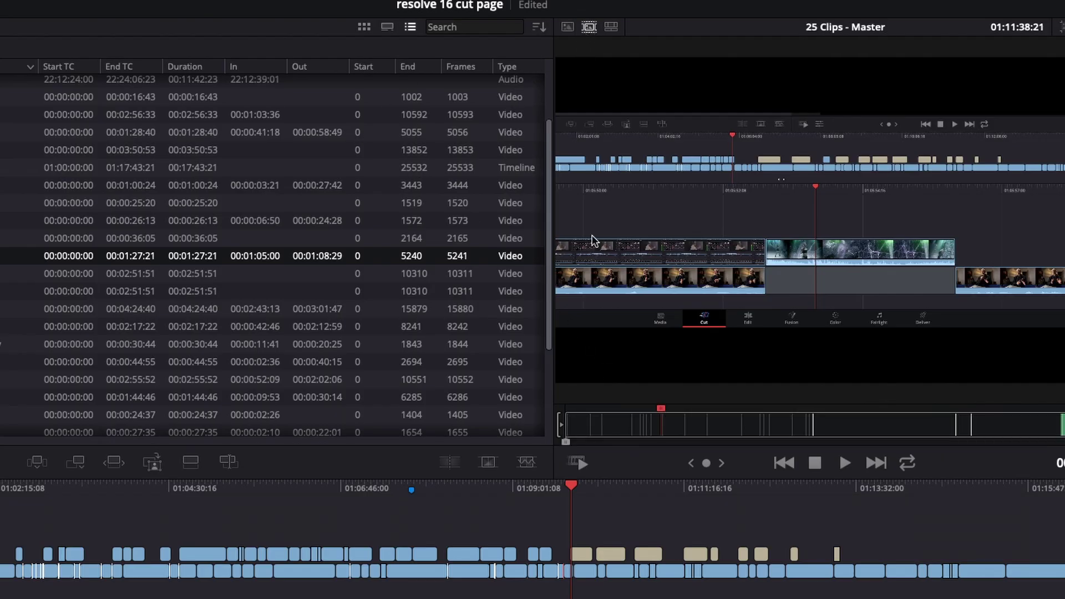
# Step: Skim the Master bin source tape forward and back, ending on the ACS STRANGERS guitar footage
pyautogui.moveTo(617, 427); pyautogui.dragTo(998, 427)
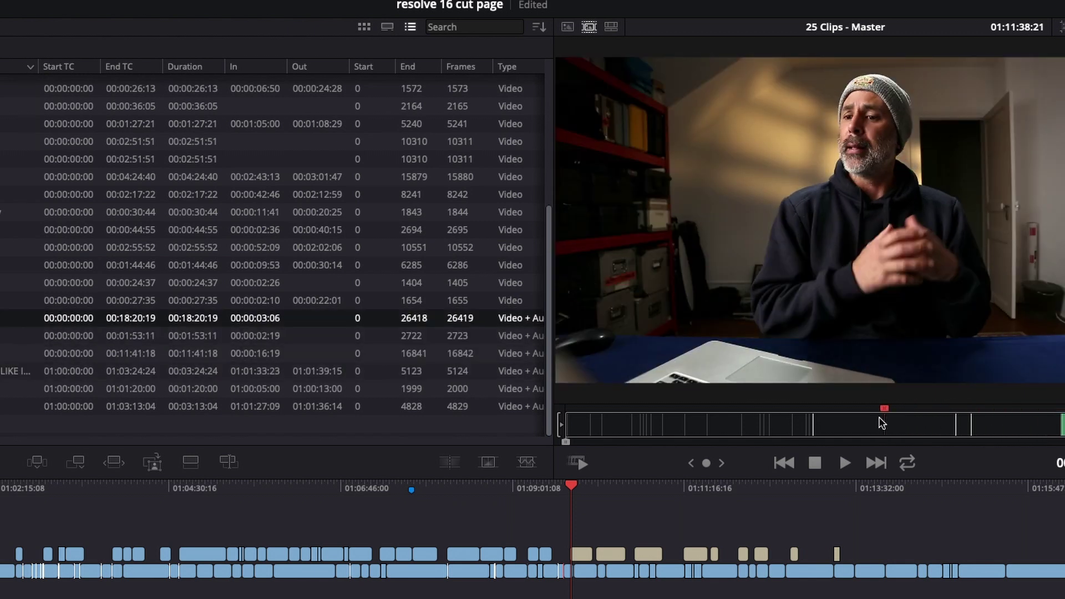
pyautogui.moveTo(828, 422); pyautogui.dragTo(760, 423)
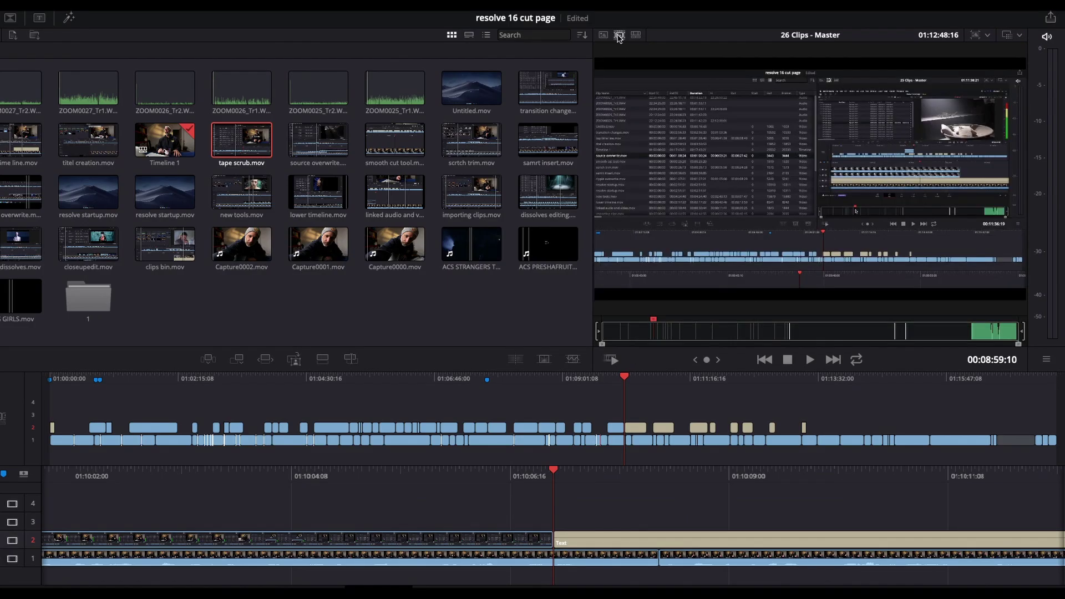
pyautogui.moveTo(626, 337); pyautogui.dragTo(986, 333)
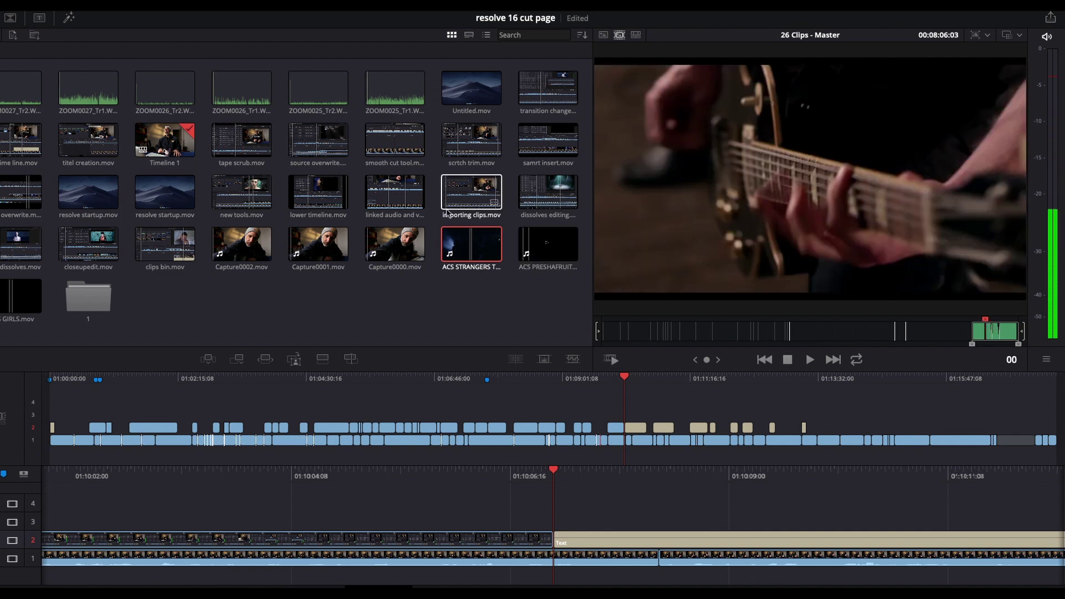
# Step: Load ACS STRANGERS TREAT ME LIKE IM DEAD.mov by itself in the source viewer
pyautogui.doubleClick(474, 253)
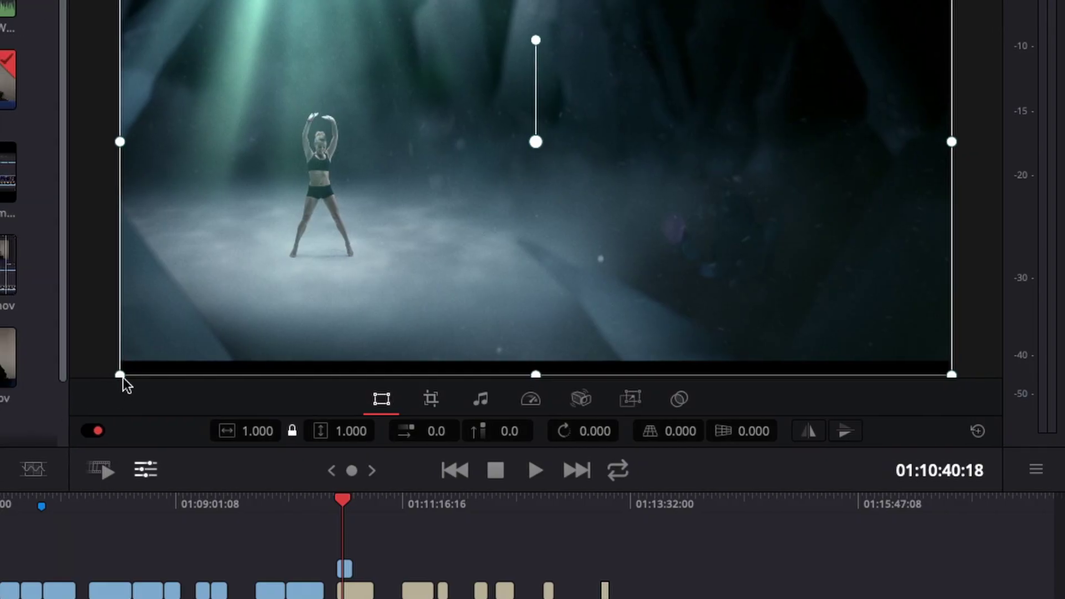
# Step: Scale up the dancer shot to fill the frame, test and undo a left crop, then review Speed and Stabilization
pyautogui.moveTo(122, 377); pyautogui.dragTo(102, 386)
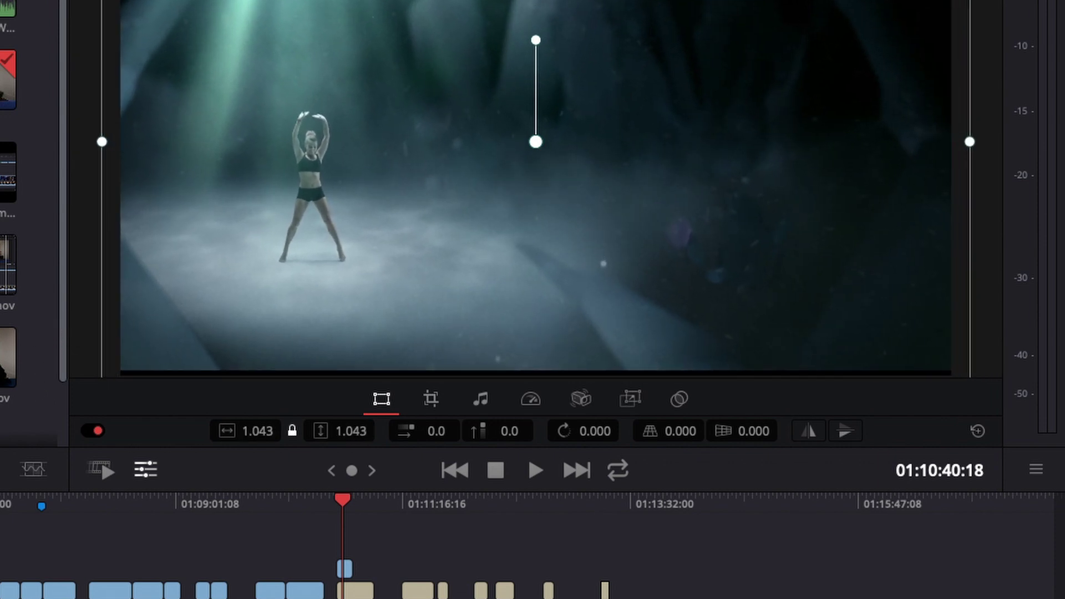
pyautogui.click(432, 401)
pyautogui.moveTo(101, 141); pyautogui.dragTo(161, 142)
pyautogui.hotkey('ctrl', 'z')
pyautogui.click(530, 399)
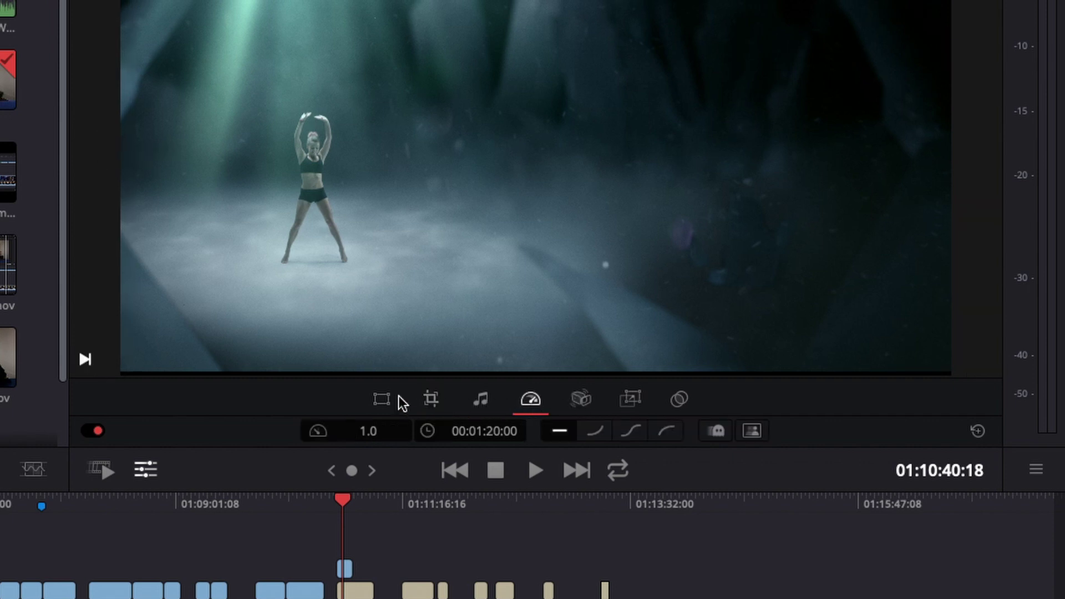
pyautogui.click(581, 401)
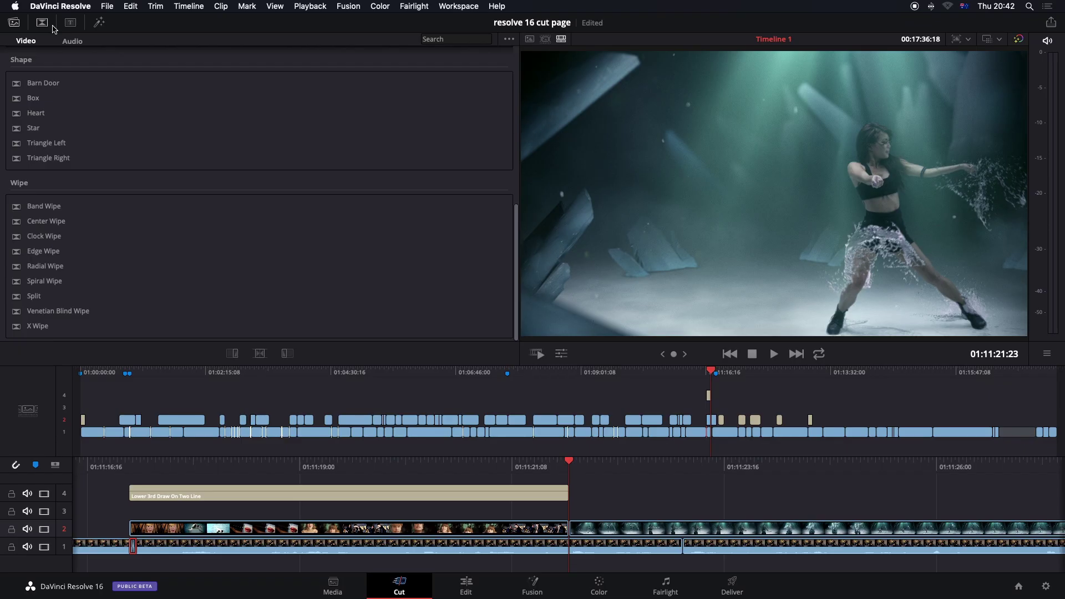
# Step: Apply the Stylize filter from the Effects Library to the ACS PRESHAFRUIT.mov clip
pyautogui.click(70, 23)
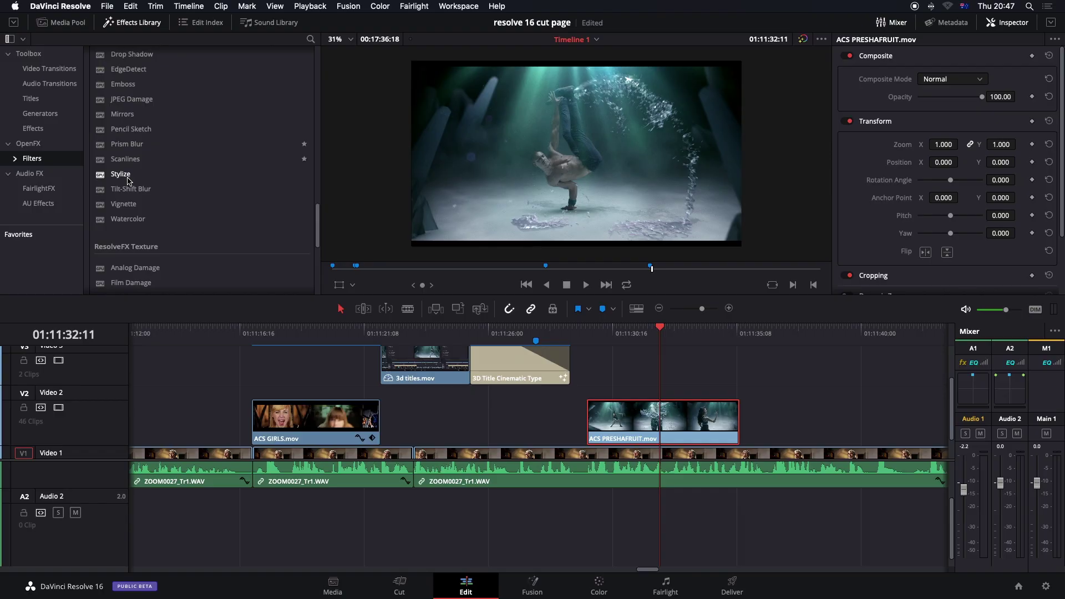
pyautogui.moveTo(155, 180); pyautogui.dragTo(662, 425)
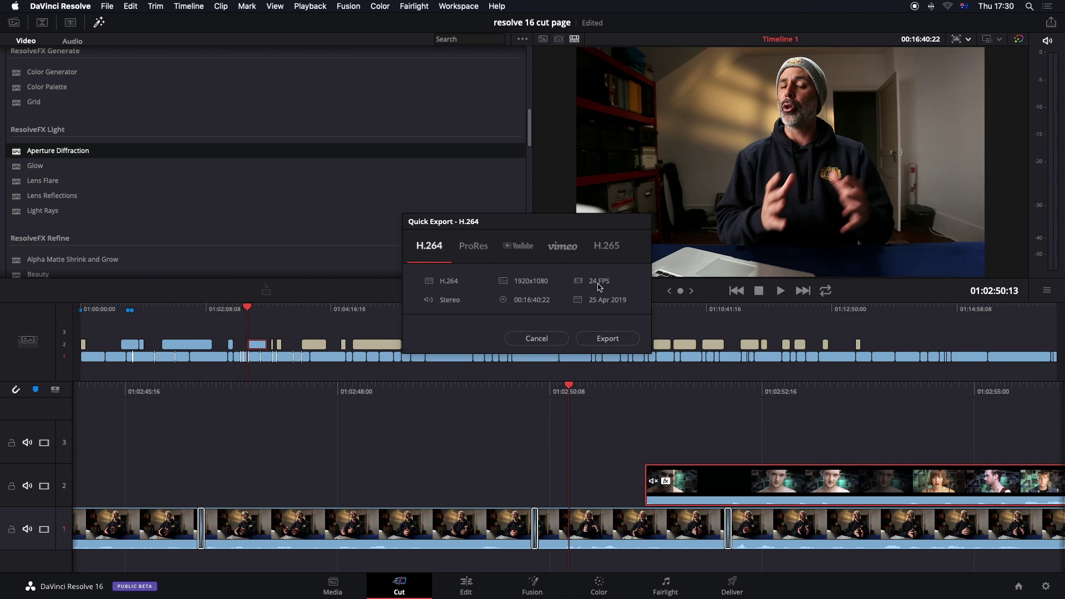
# Step: Cancel Quick Export without exporting and set the timeline resolution to Ultra HD
pyautogui.click(537, 339)
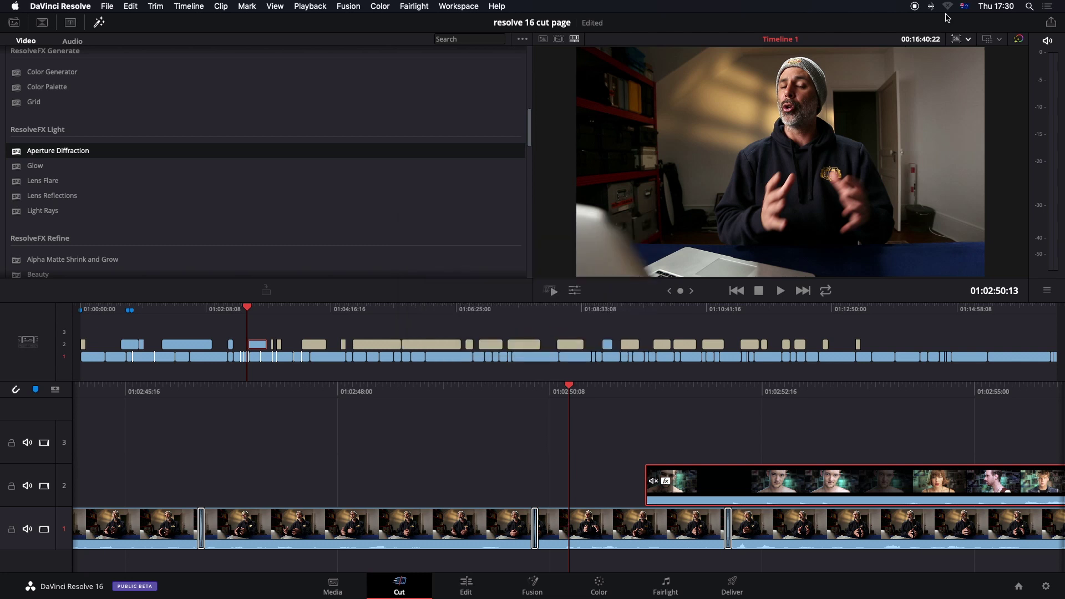
pyautogui.click(968, 40)
pyautogui.click(984, 62)
# Step: Switch to the Edit page and zoom the timeline out to show the whole edit
pyautogui.click(1051, 23)
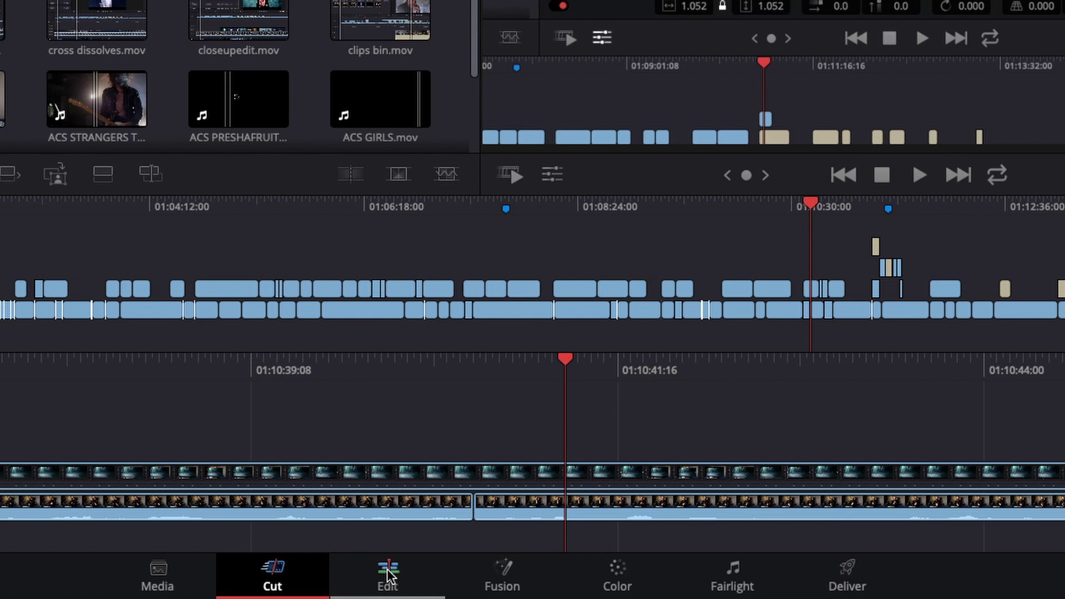
pyautogui.click(388, 574)
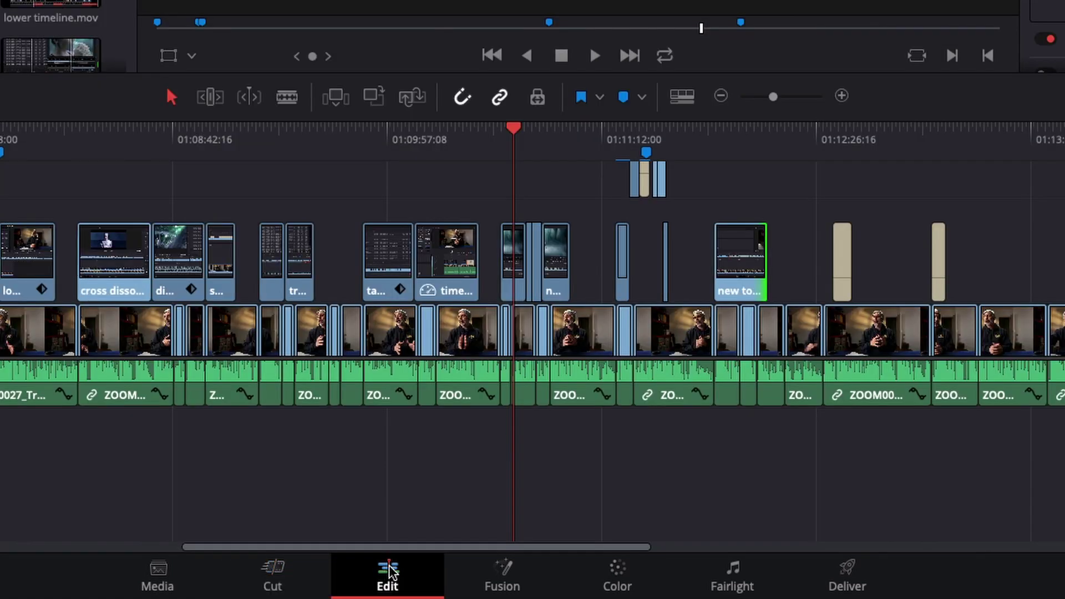
pyautogui.moveTo(772, 97); pyautogui.dragTo(796, 104)
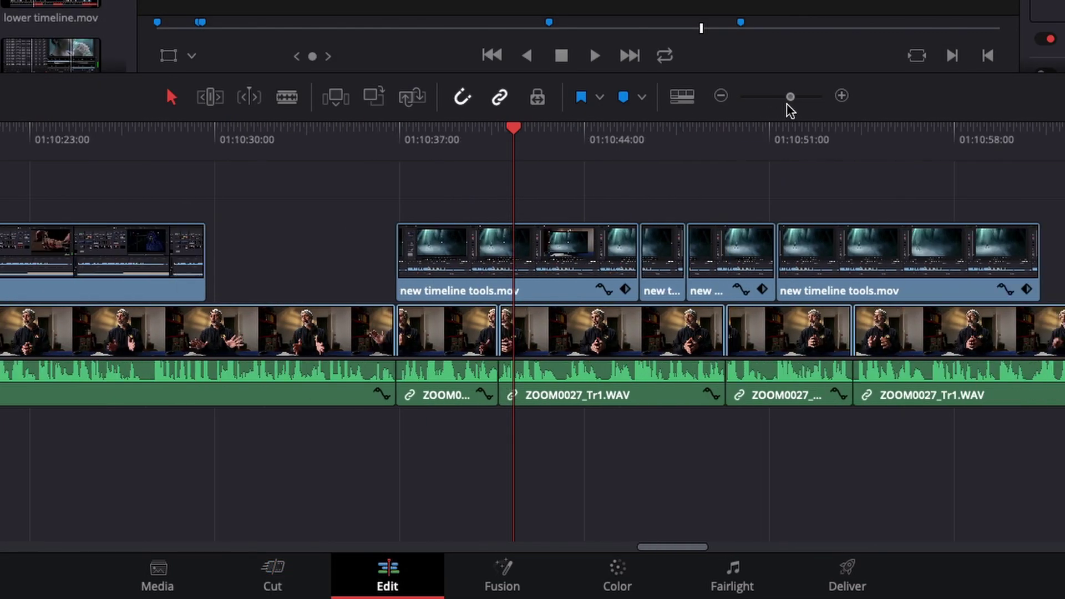